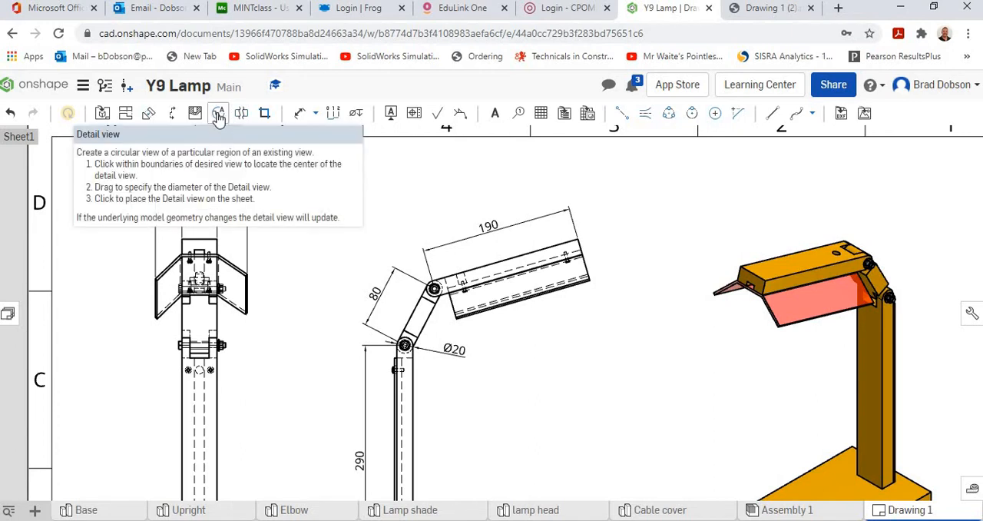
# Create a 2:3 detail view of the nut at the elbow-to-upright joint in the front view, placed between the side and isometric views
pyautogui.click(219, 115)
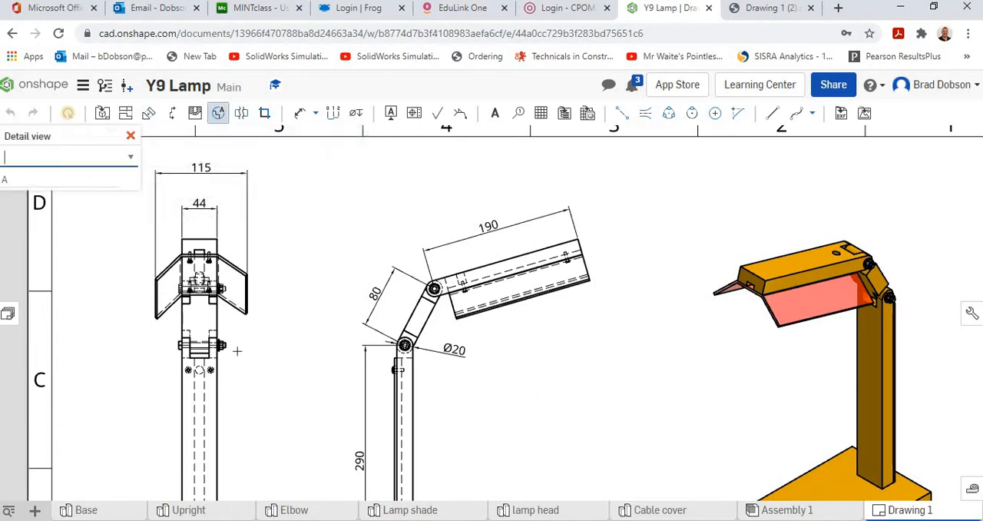
pyautogui.scroll(-3, 238, 351)
pyautogui.scroll(6, 238, 351)
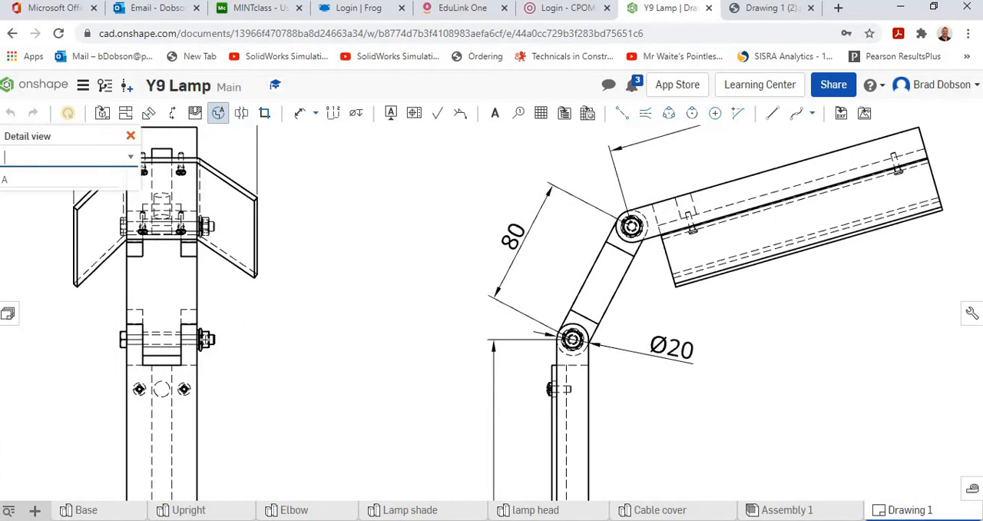
pyautogui.click(201, 339)
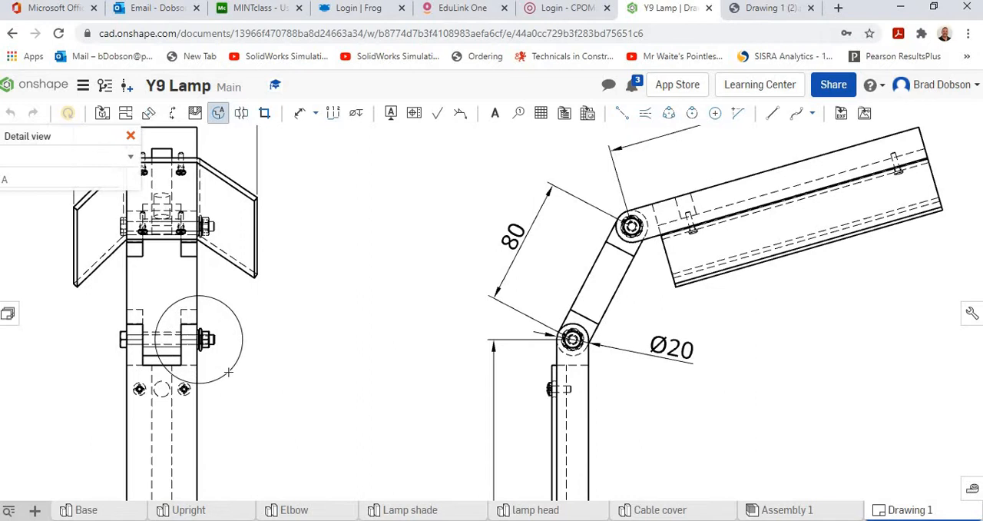
pyautogui.click(228, 372)
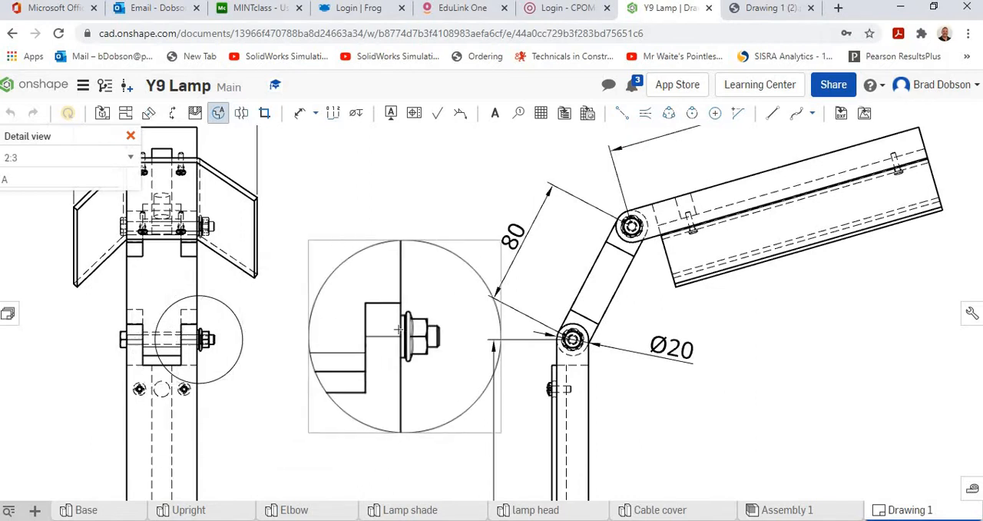
pyautogui.scroll(-4, 390, 314)
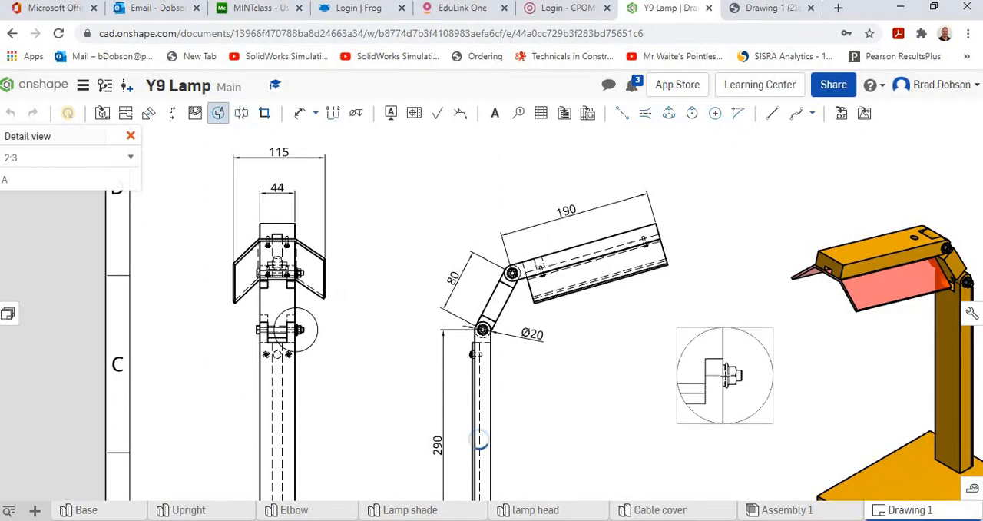
pyautogui.click(725, 378)
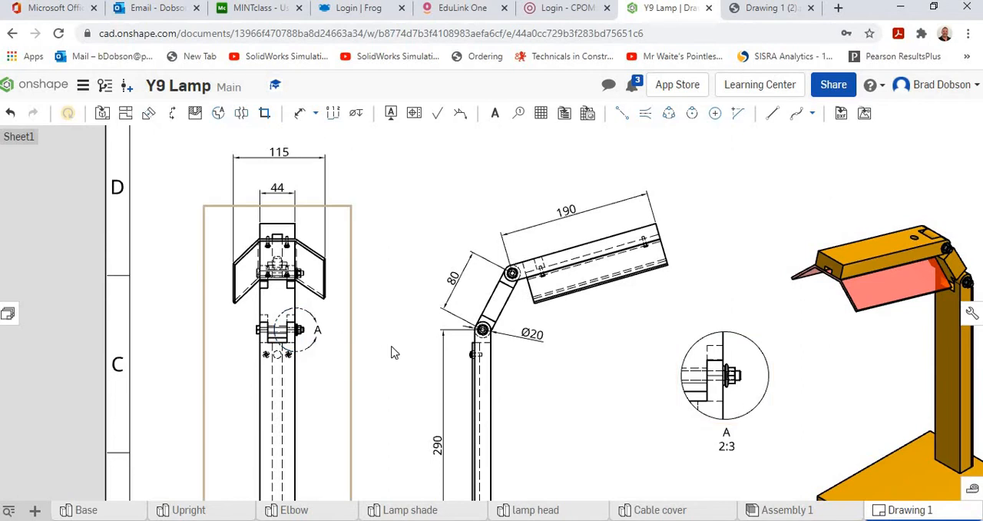
pyautogui.scroll(-3, 768, 430)
pyautogui.scroll(6, 772, 432)
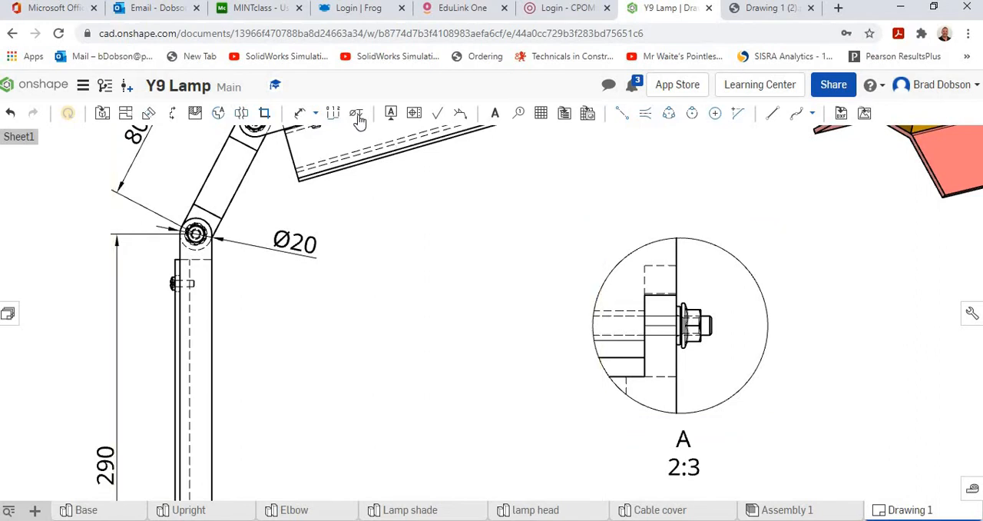
pyautogui.click(316, 113)
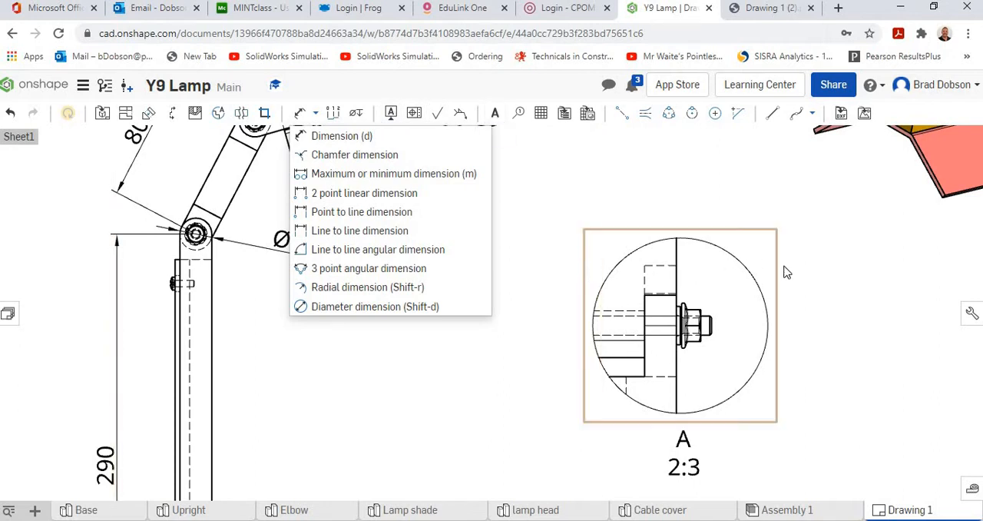
pyautogui.scroll(-2, 817, 273)
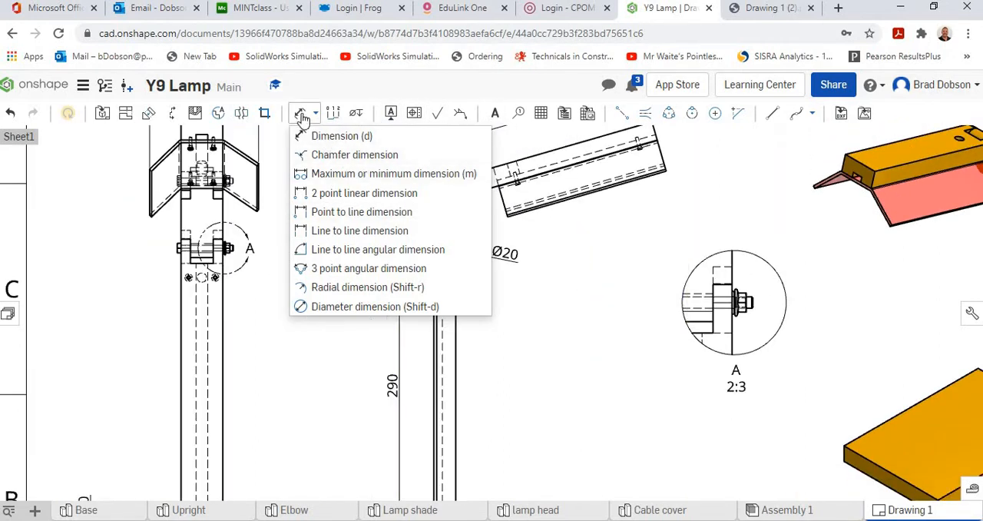
pyautogui.click(300, 114)
pyautogui.click(301, 114)
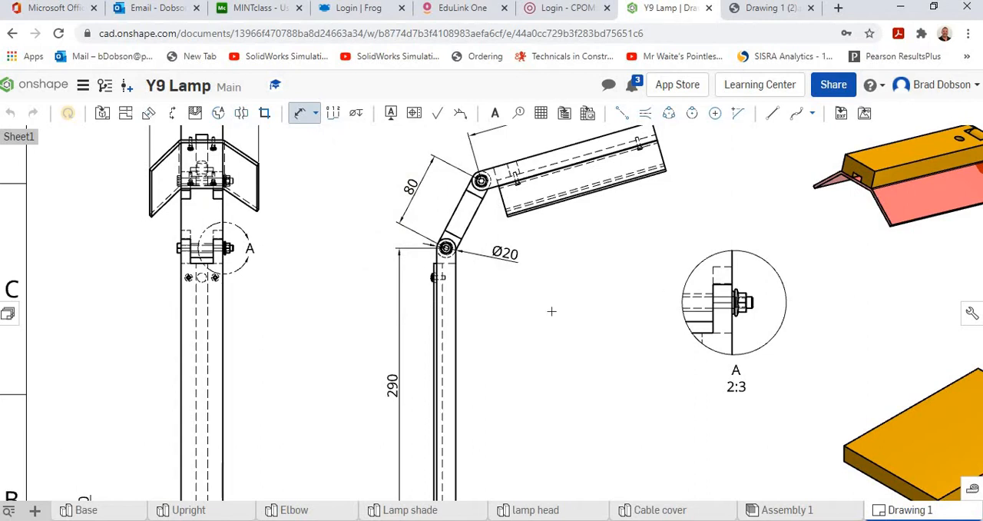
pyautogui.scroll(-2, 564, 316)
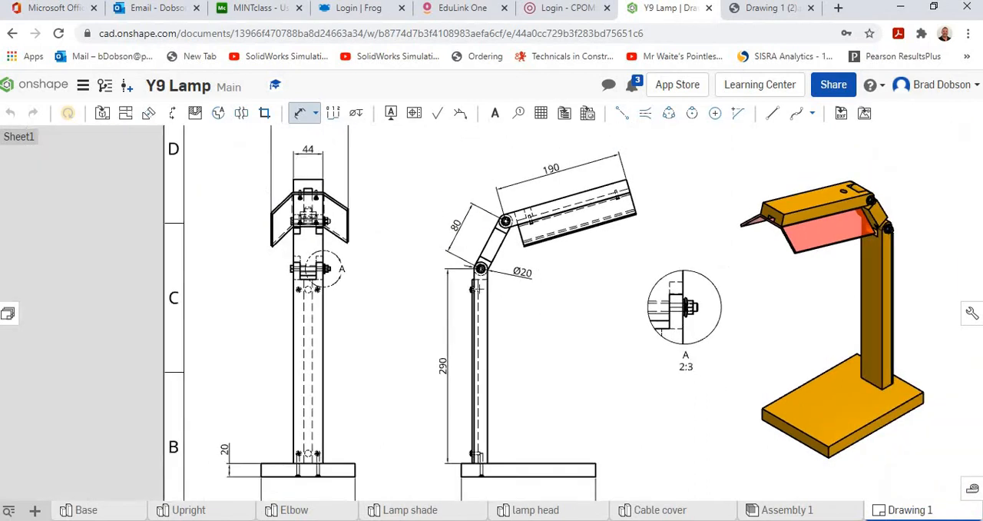
# Create a 2:3 detail view of the screw near the upright's upper end in the side view, placed above detail A
pyautogui.click(218, 113)
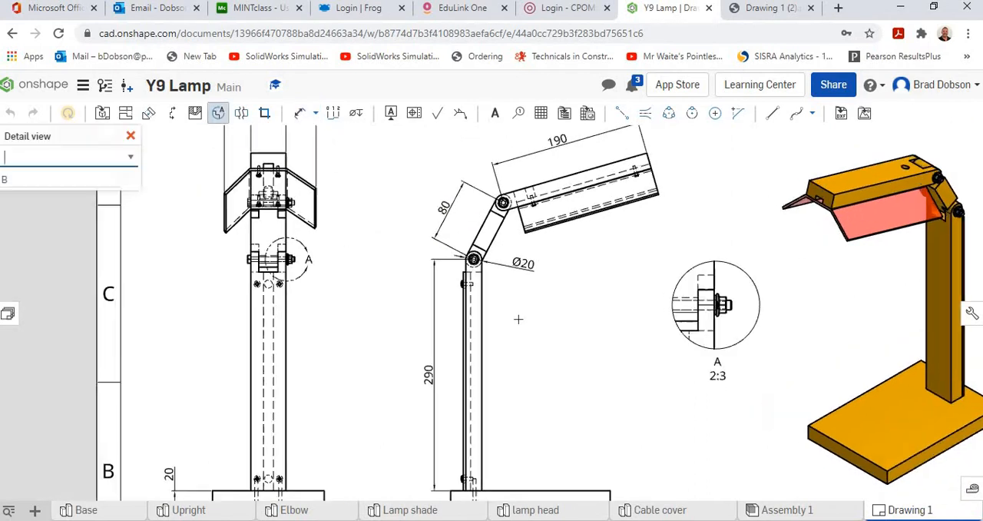
pyautogui.scroll(2, 518, 318)
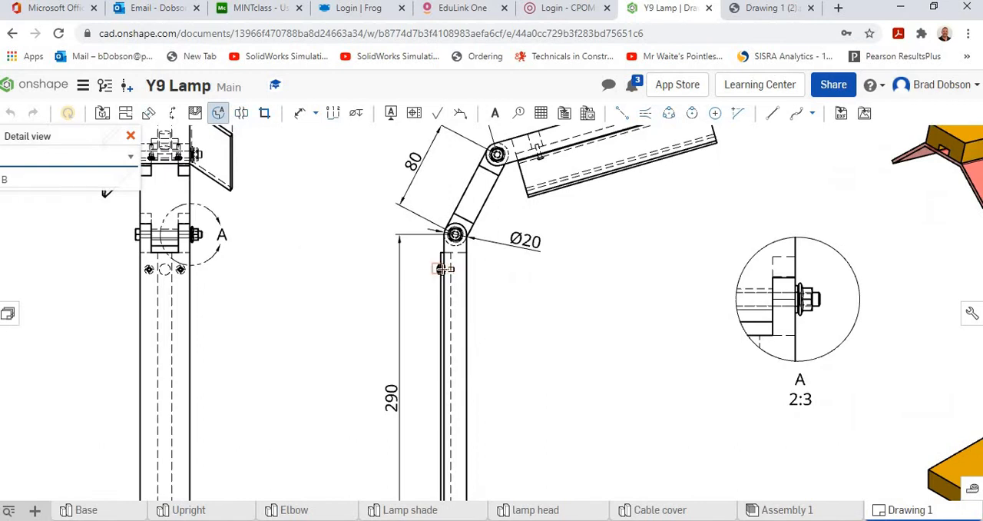
pyautogui.scroll(3, 444, 269)
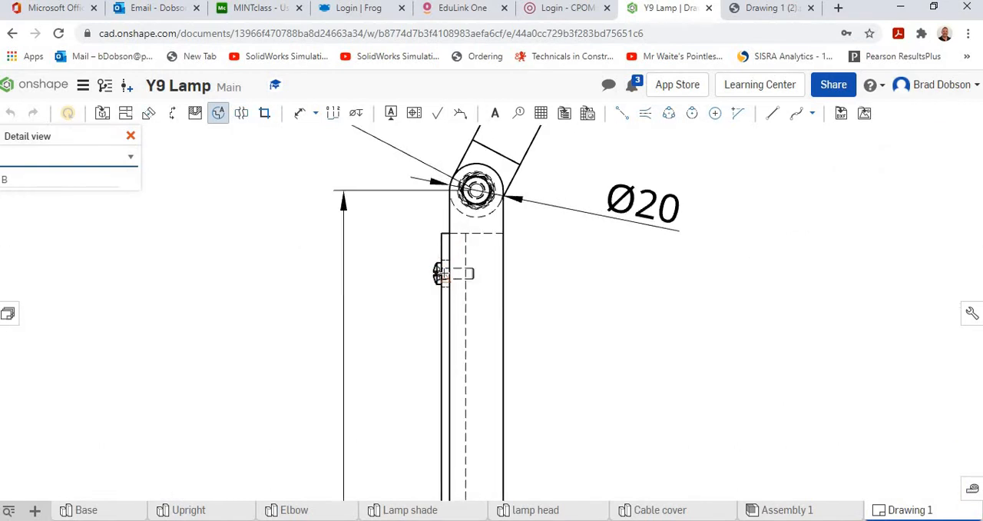
pyautogui.click(441, 273)
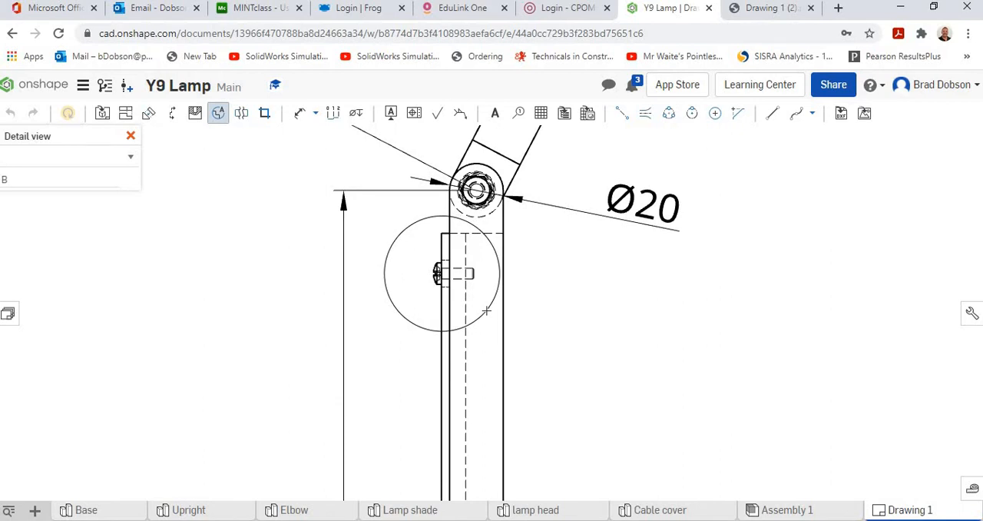
pyautogui.click(482, 311)
pyautogui.scroll(-3, 747, 388)
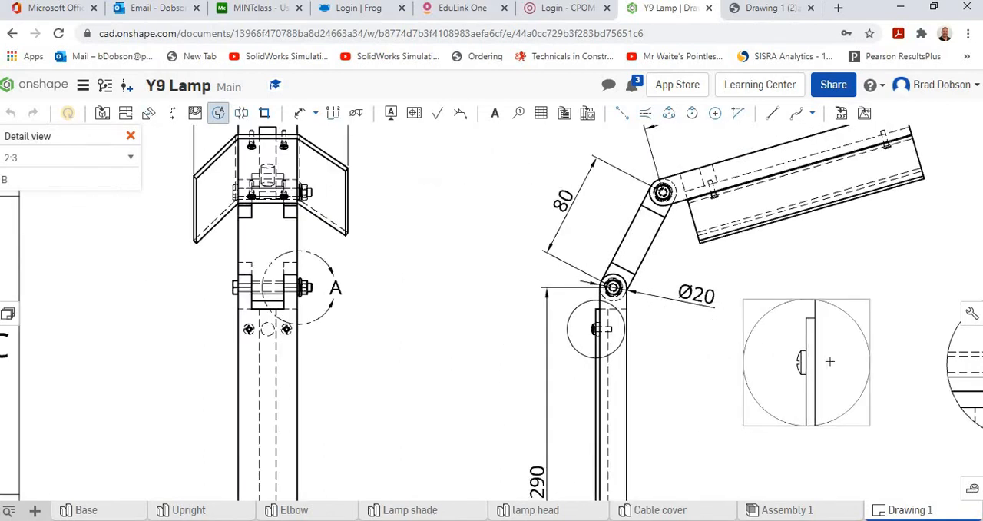
pyautogui.scroll(-1, 830, 361)
pyautogui.scroll(1, 859, 399)
pyautogui.scroll(-1, 853, 395)
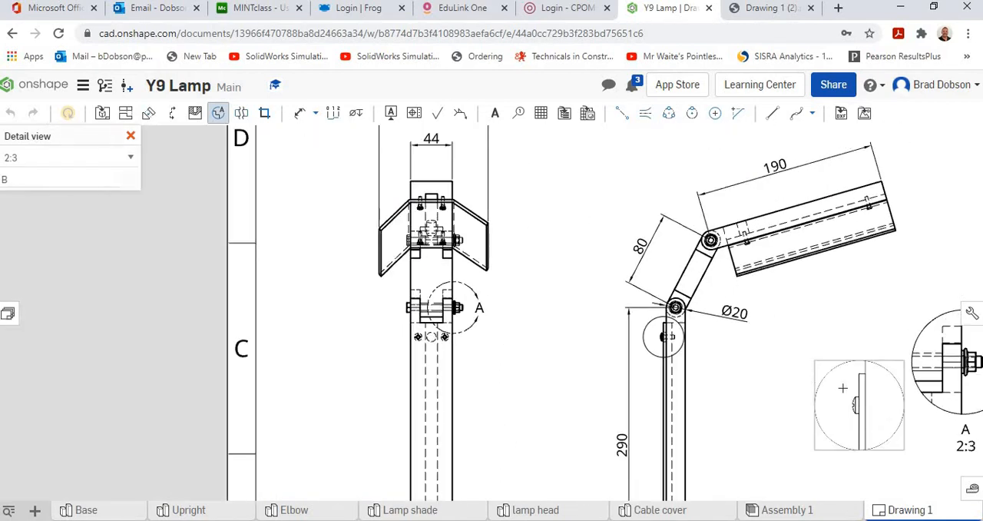
pyautogui.moveTo(718, 403); pyautogui.dragTo(528, 415, button='middle')
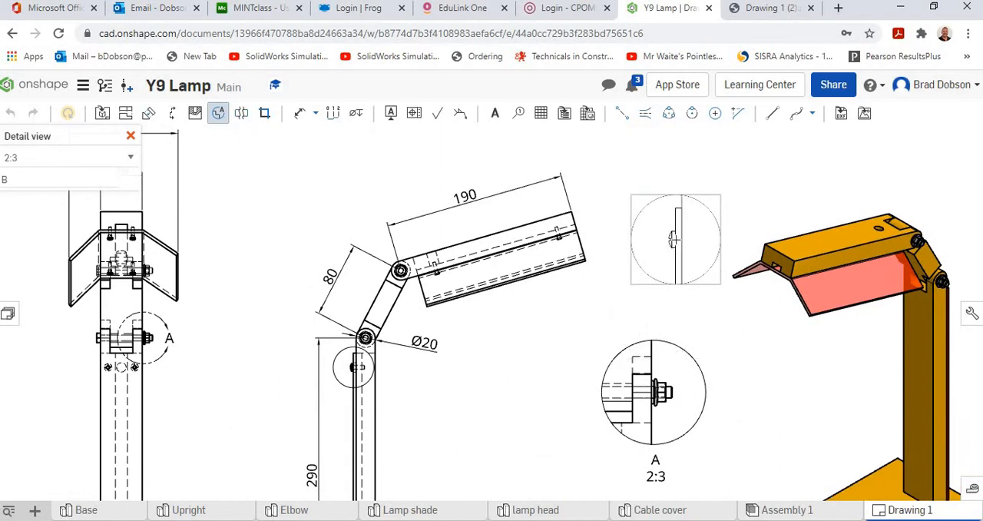
pyautogui.click(676, 239)
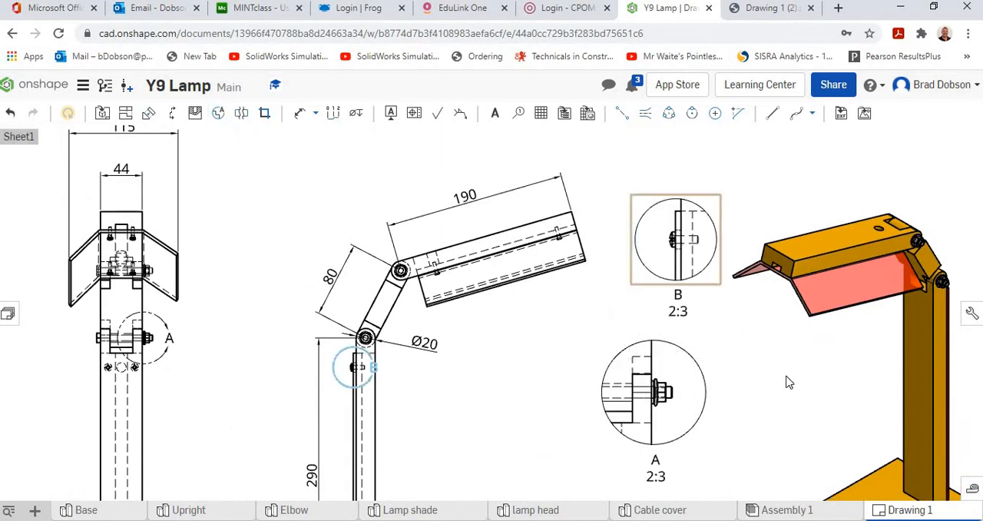
# Move the isometric lamp view over the sheet's right border and shift detail views B and A away from the side view
pyautogui.scroll(-4, 880, 359)
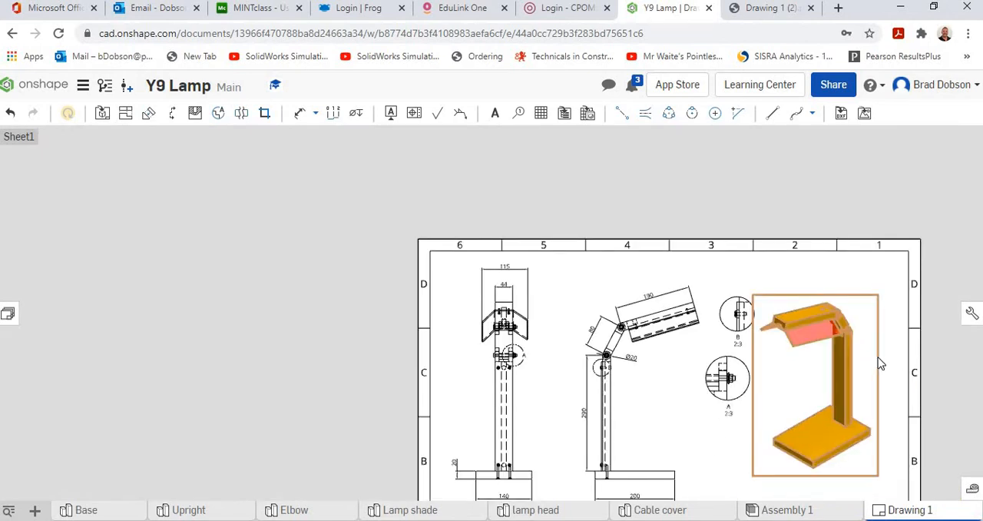
pyautogui.moveTo(936, 354); pyautogui.dragTo(982, 353)
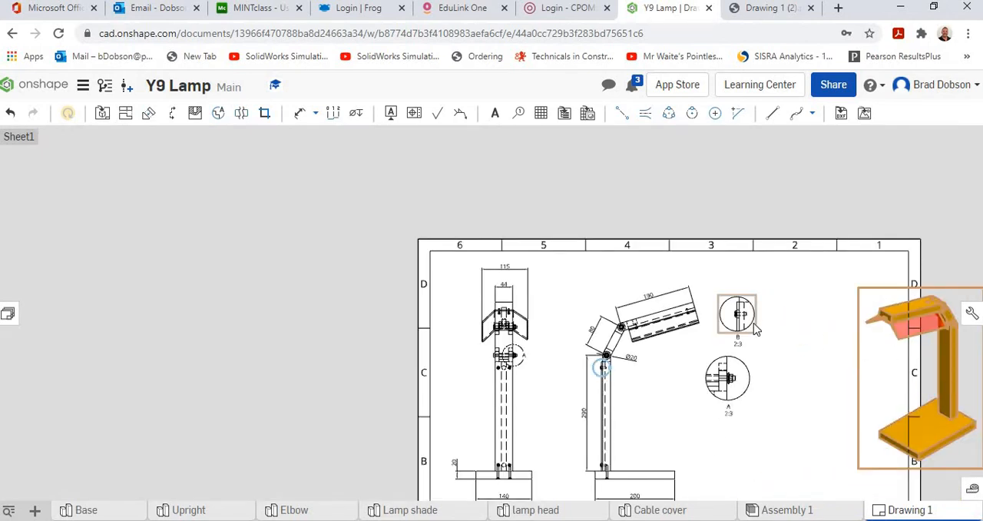
pyautogui.moveTo(770, 320); pyautogui.dragTo(787, 306)
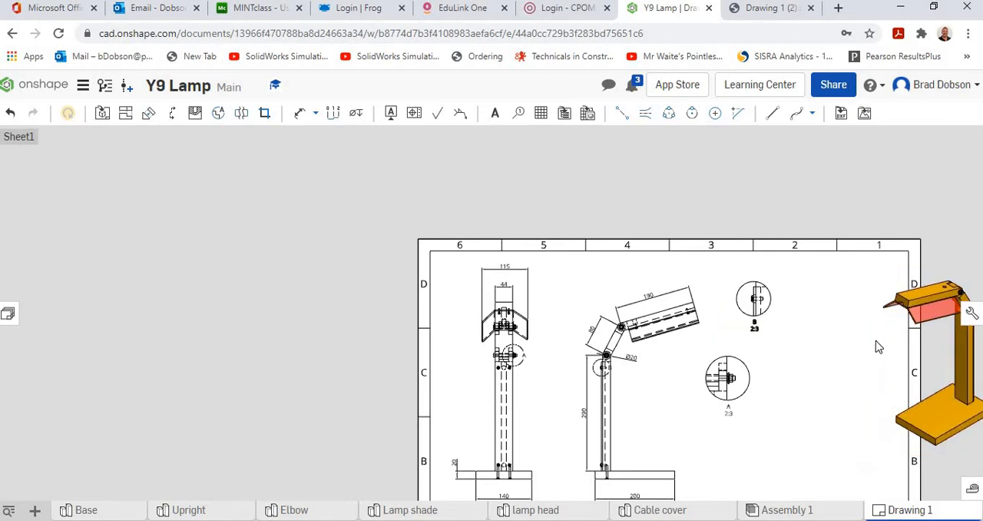
pyautogui.moveTo(748, 377); pyautogui.dragTo(796, 372)
# Dimension the screw's shank length from head to tip in detail view B, placing the dimension below the screw
pyautogui.scroll(5, 805, 363)
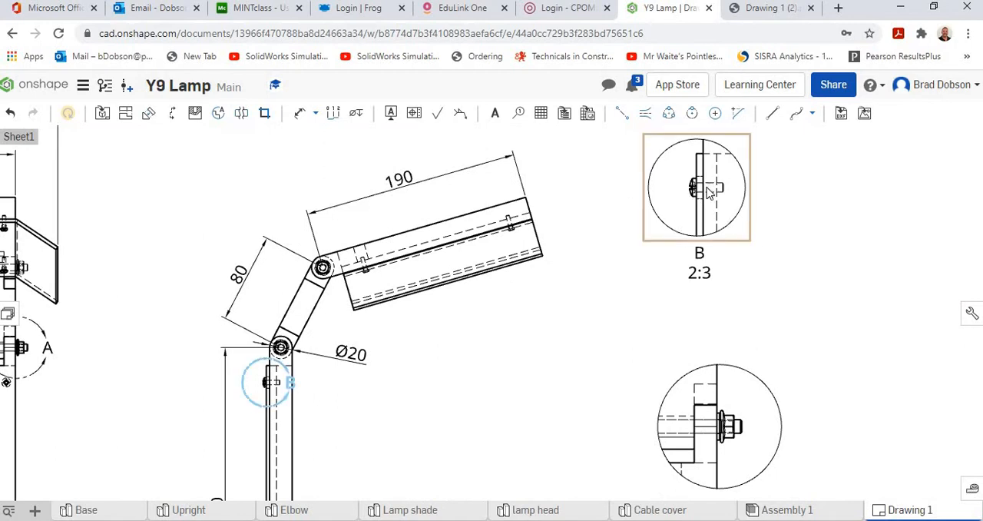
pyautogui.click(315, 113)
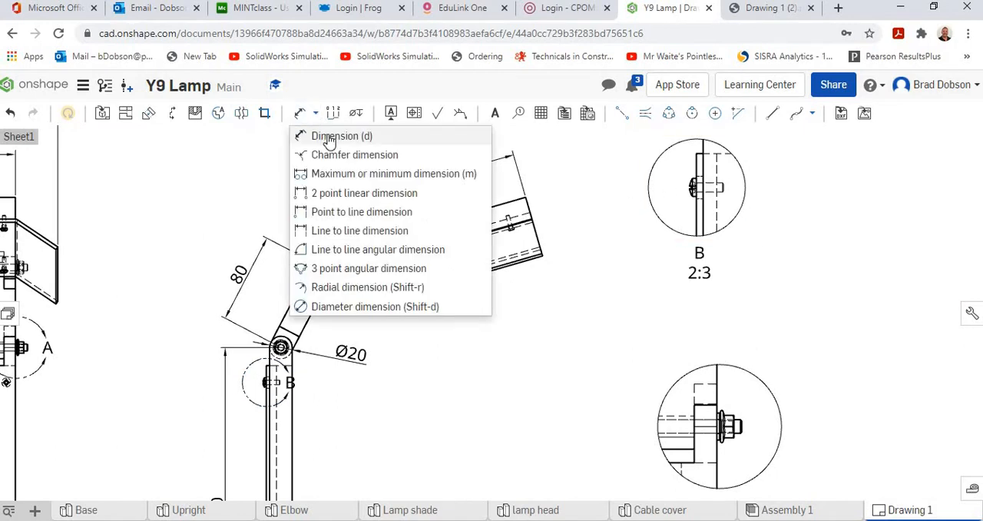
pyautogui.click(329, 138)
pyautogui.scroll(4, 686, 194)
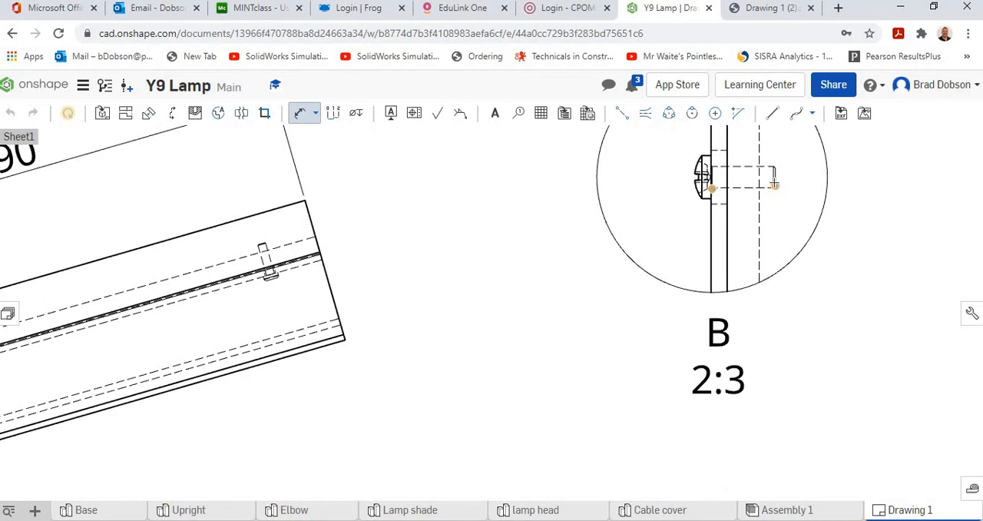
pyautogui.click(774, 185)
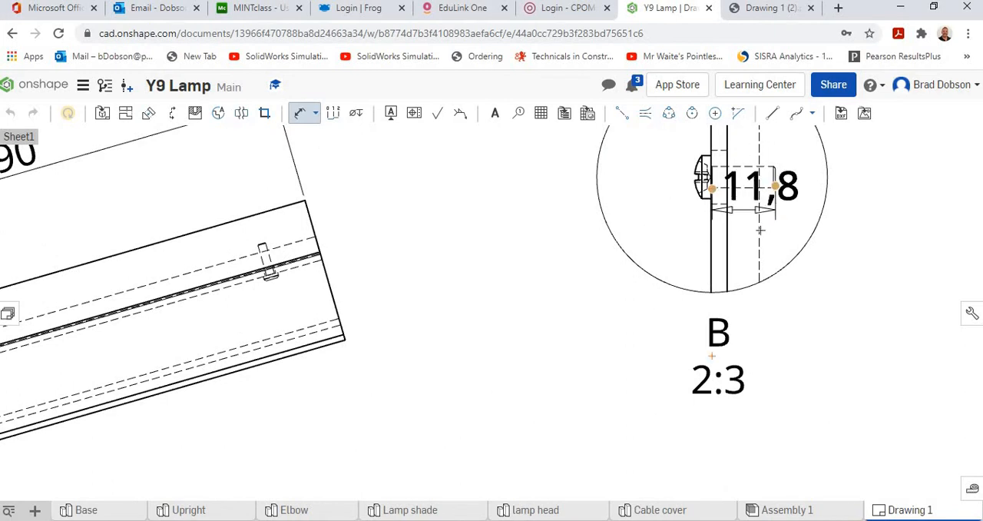
pyautogui.click(812, 250)
pyautogui.scroll(-3, 839, 321)
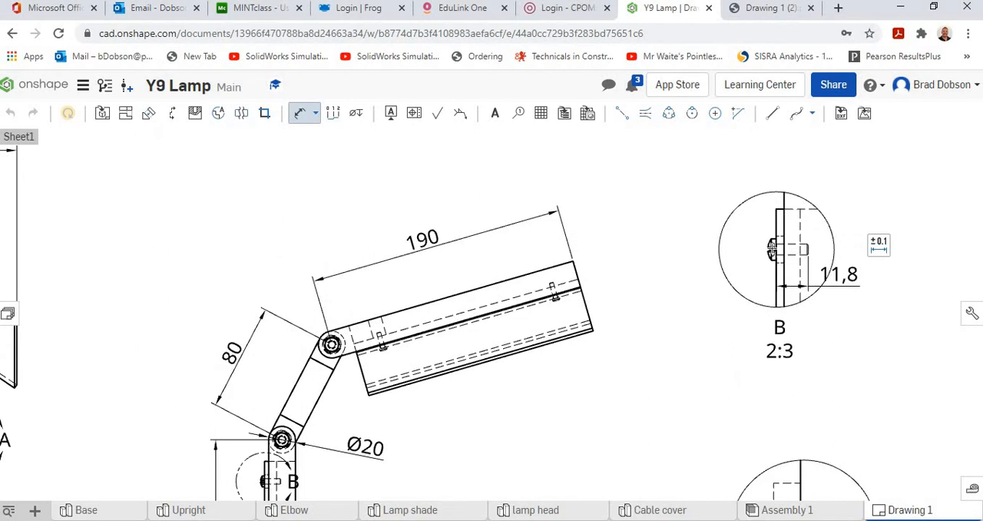
pyautogui.scroll(-1, 654, 364)
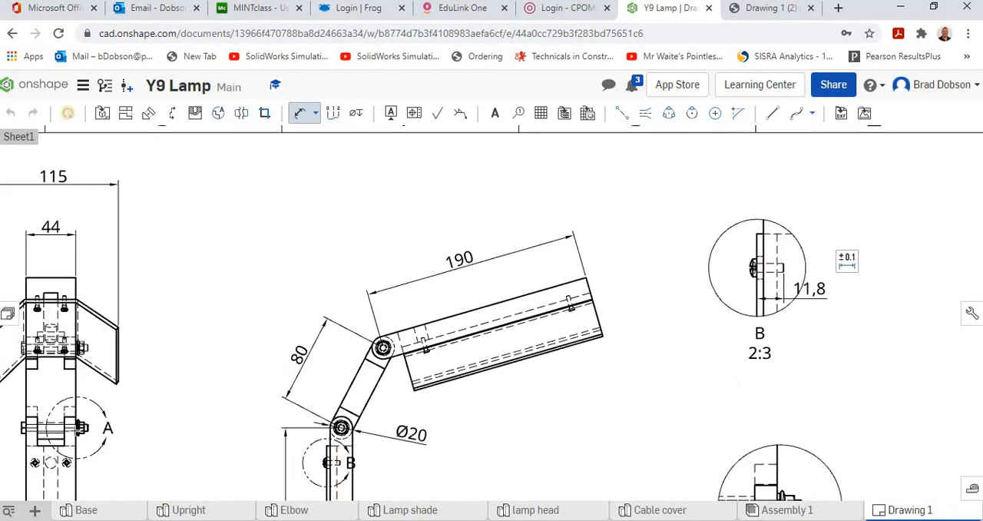
pyautogui.scroll(-2, 623, 362)
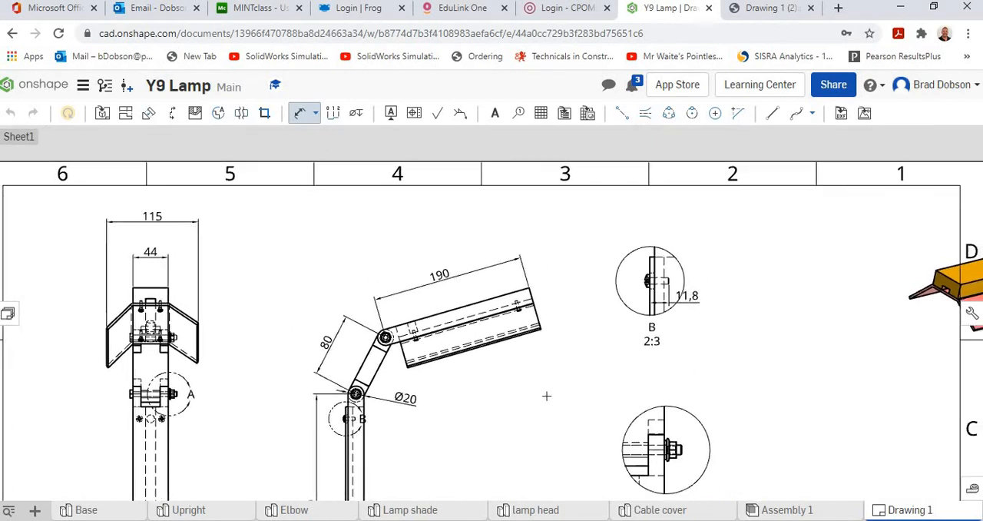
pyautogui.scroll(-1, 575, 383)
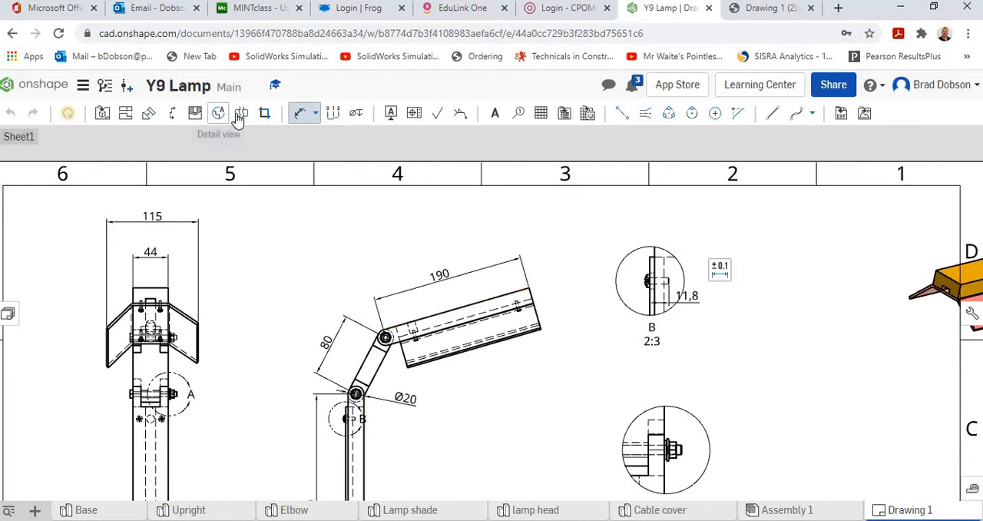
pyautogui.click(175, 113)
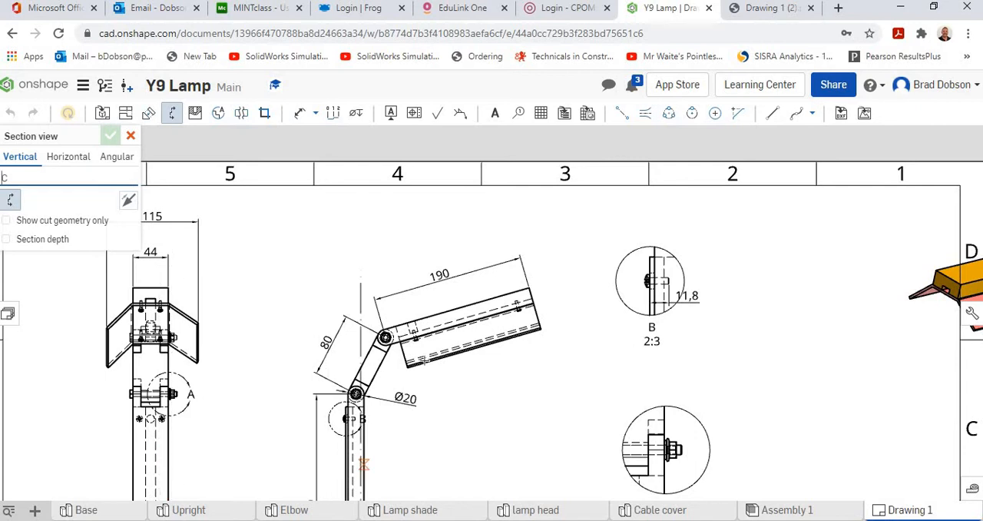
pyautogui.scroll(-3, 419, 416)
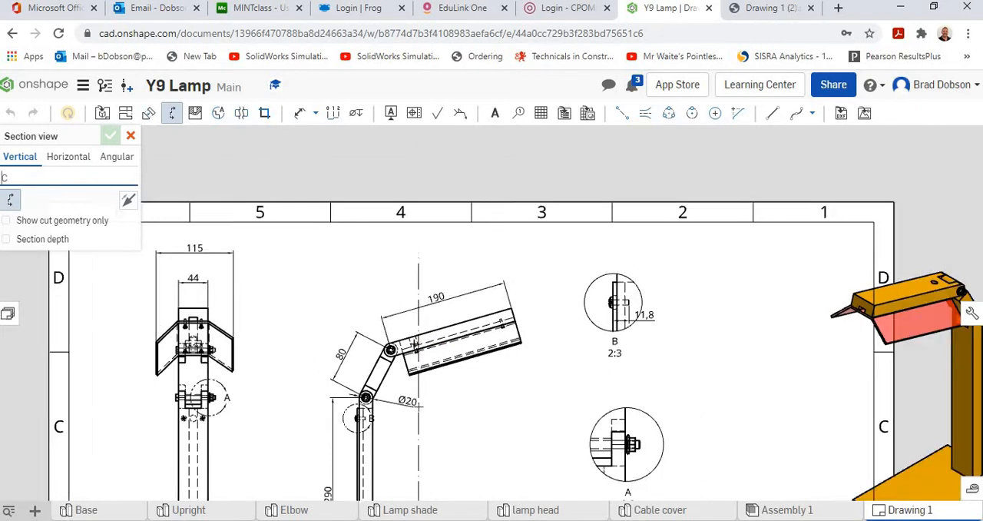
pyautogui.scroll(-3, 395, 432)
pyautogui.moveTo(395, 431)
pyautogui.mouseDown(button='middle')
pyautogui.moveTo(396, 411)
pyautogui.moveTo(461, 305)
pyautogui.mouseUp(button='middle')
pyautogui.scroll(6, 377, 311)
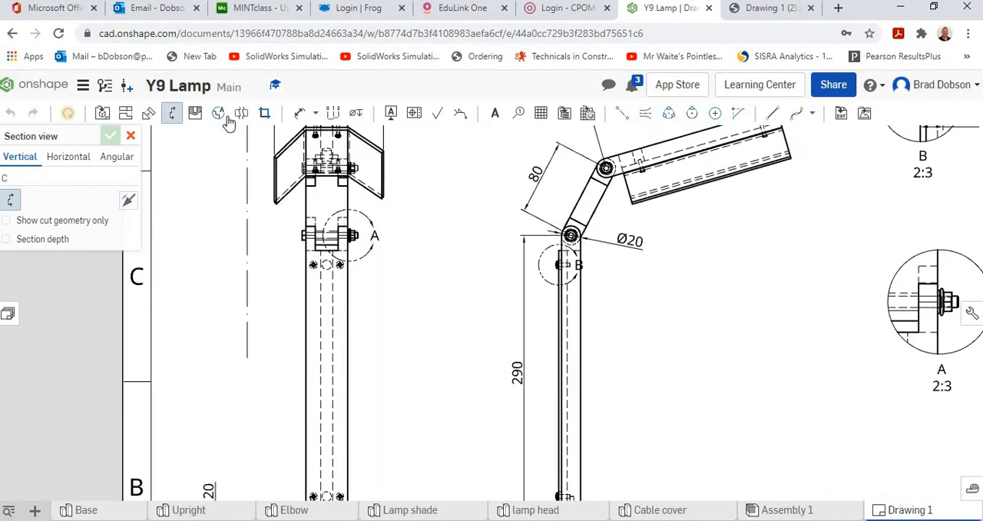
pyautogui.click(173, 117)
pyautogui.click(173, 116)
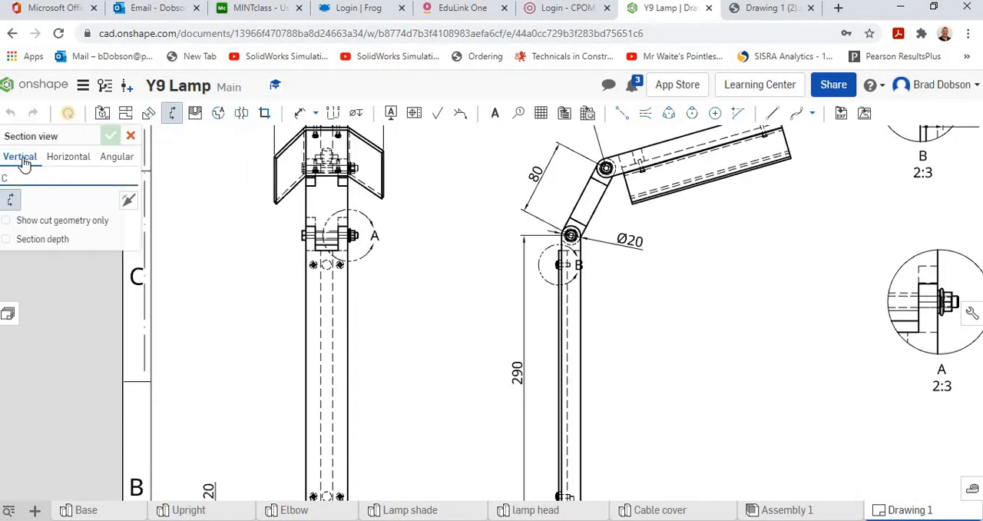
pyautogui.click(68, 156)
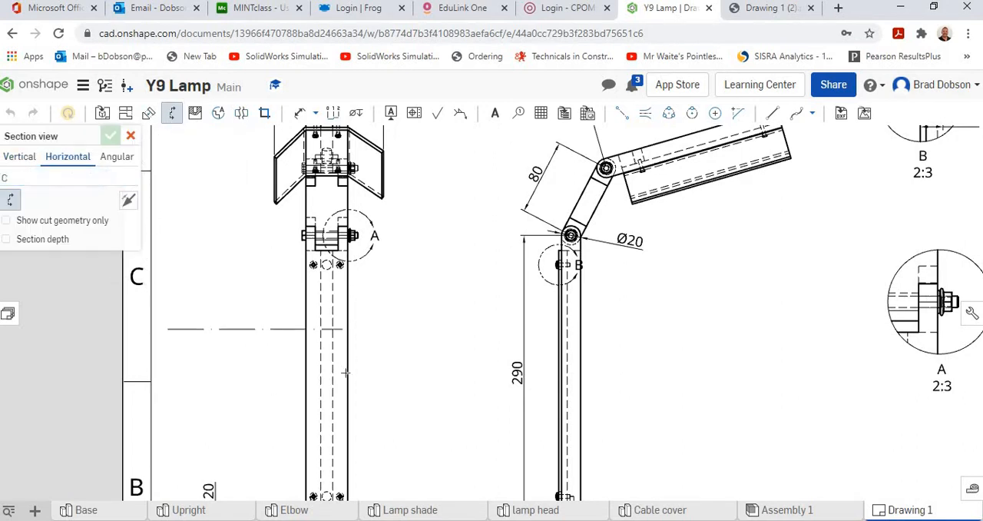
pyautogui.scroll(-3, 323, 369)
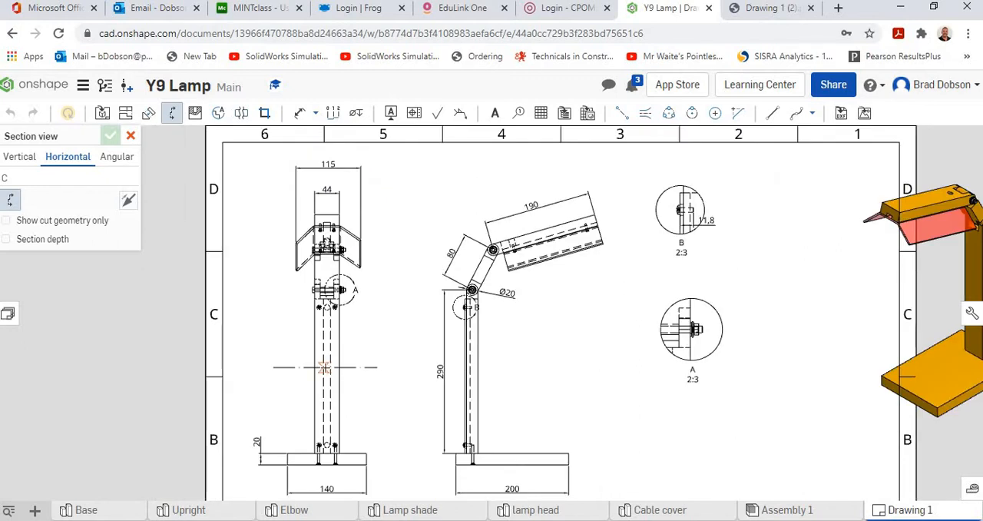
pyautogui.scroll(3, 324, 369)
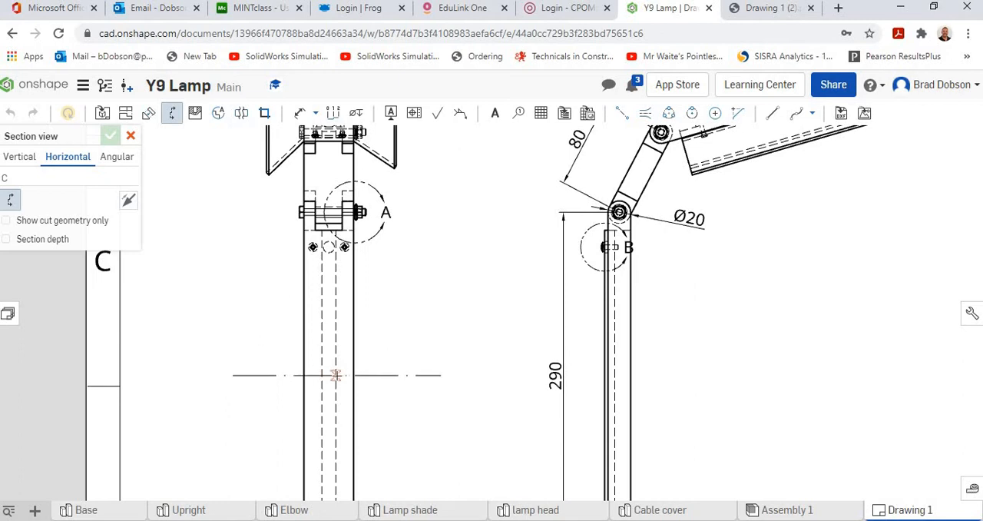
pyautogui.click(336, 374)
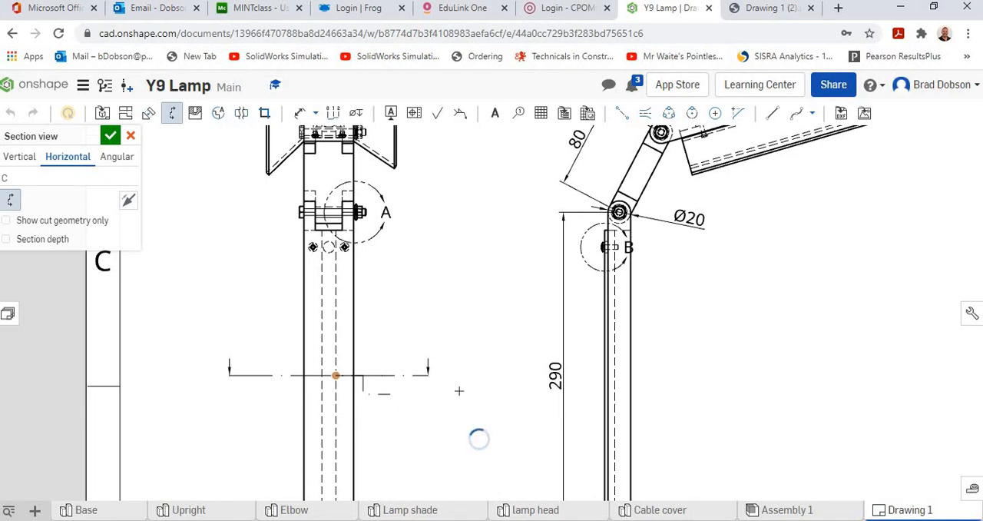
pyautogui.scroll(-3, 615, 399)
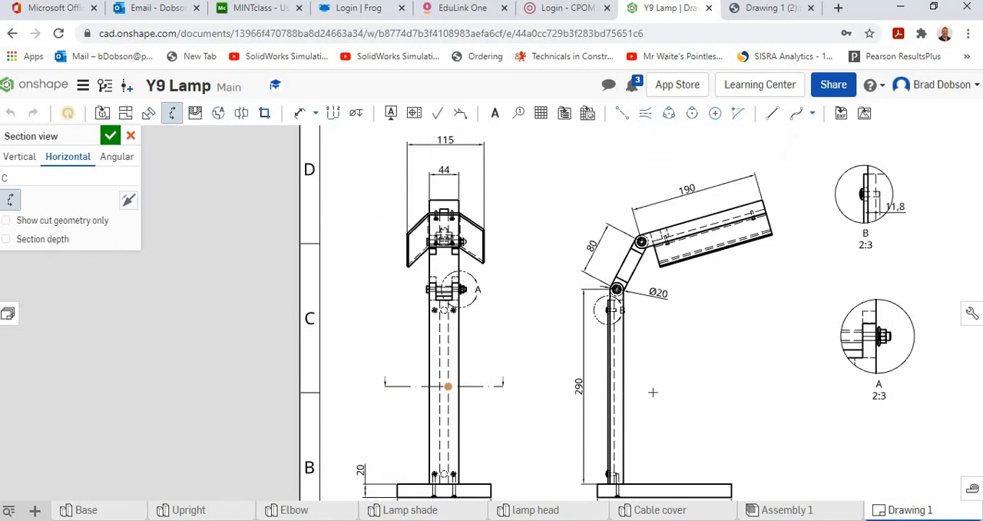
pyautogui.scroll(-3, 653, 393)
pyautogui.scroll(3, 653, 393)
pyautogui.moveTo(698, 390); pyautogui.dragTo(550, 322, button='middle')
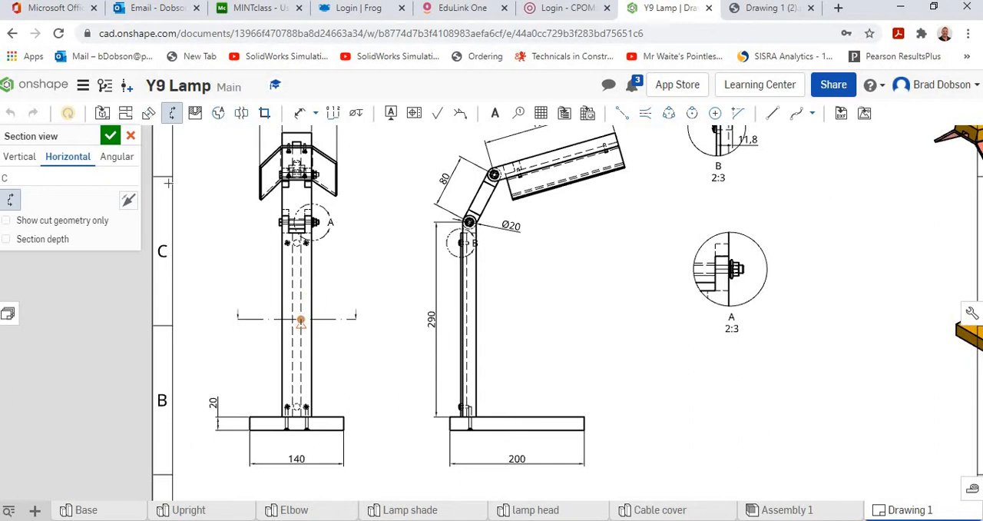
pyautogui.click(131, 136)
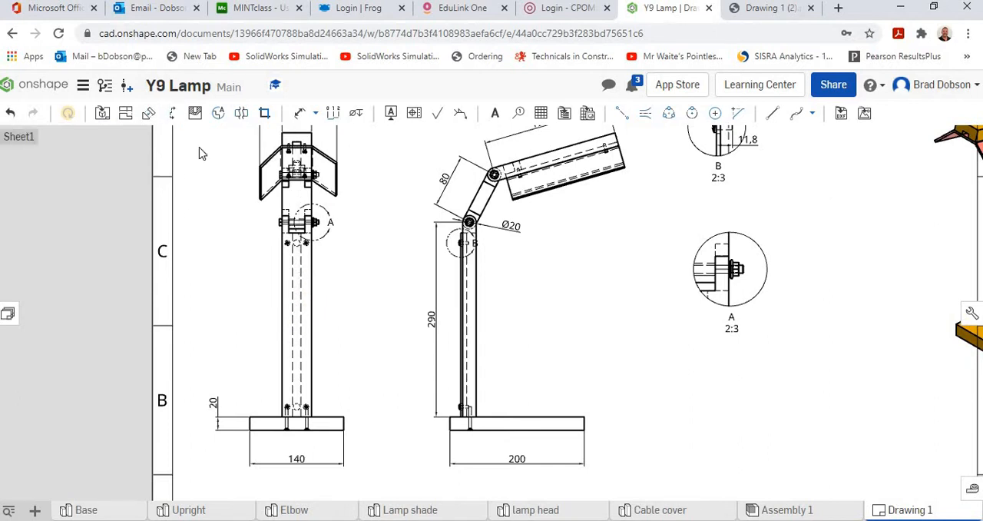
# Create a horizontal section view cut through the middle of the upright in the front view, placed above the sheet
pyautogui.click(172, 113)
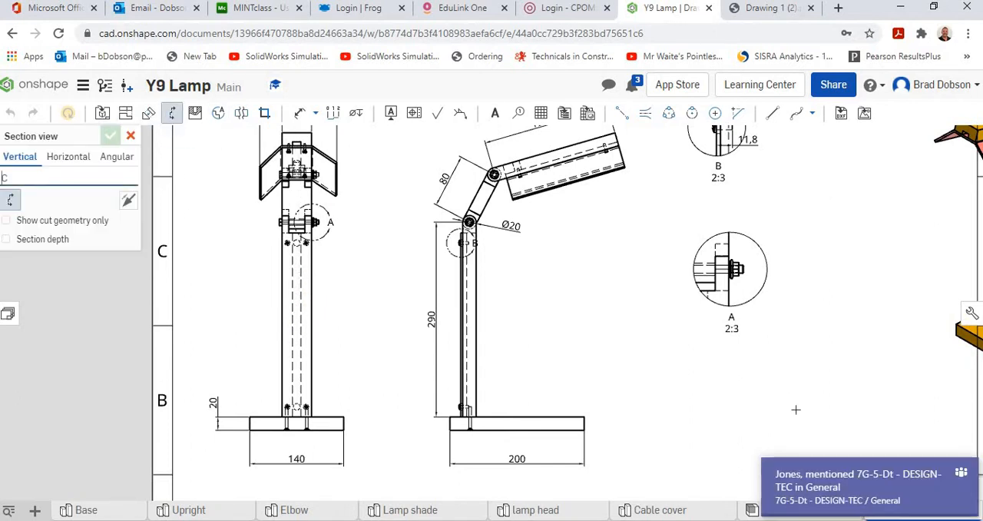
pyautogui.click(67, 155)
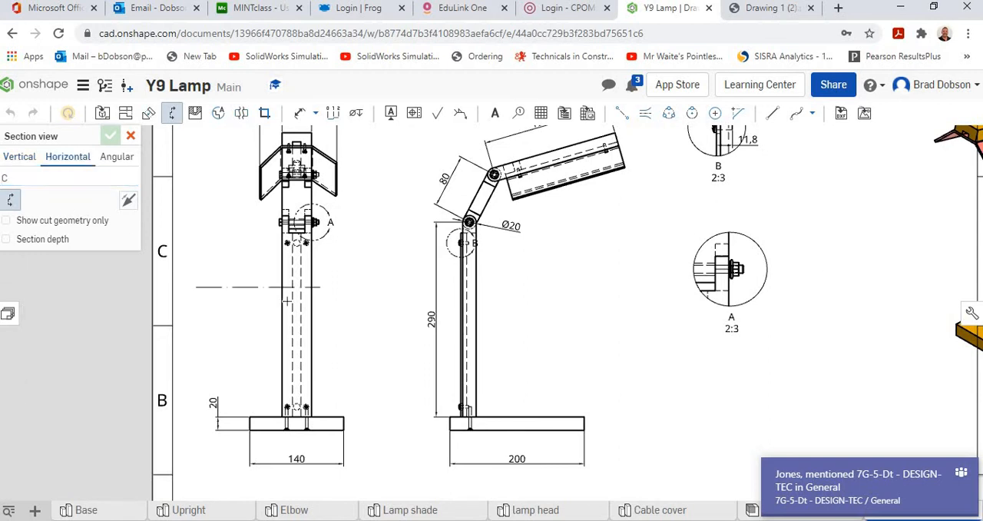
pyautogui.click(293, 304)
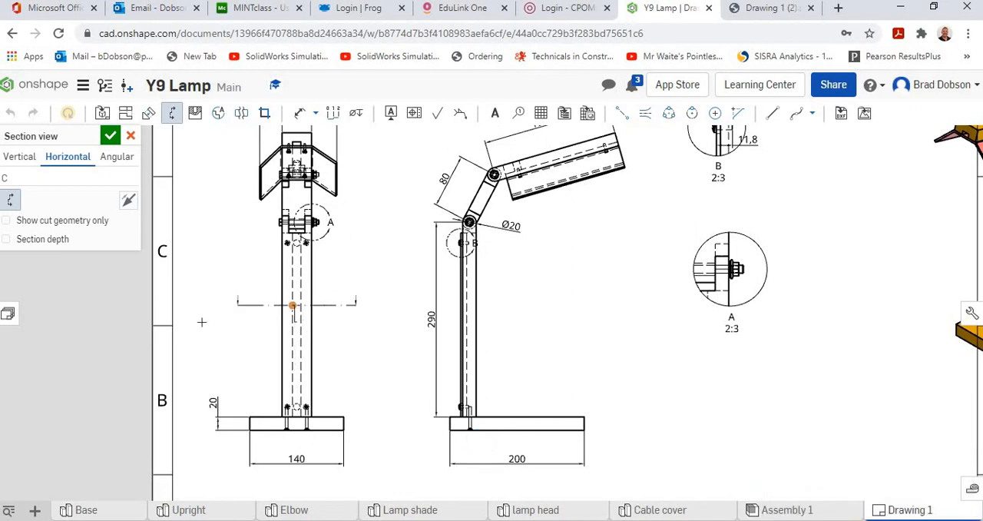
pyautogui.scroll(-3, 246, 323)
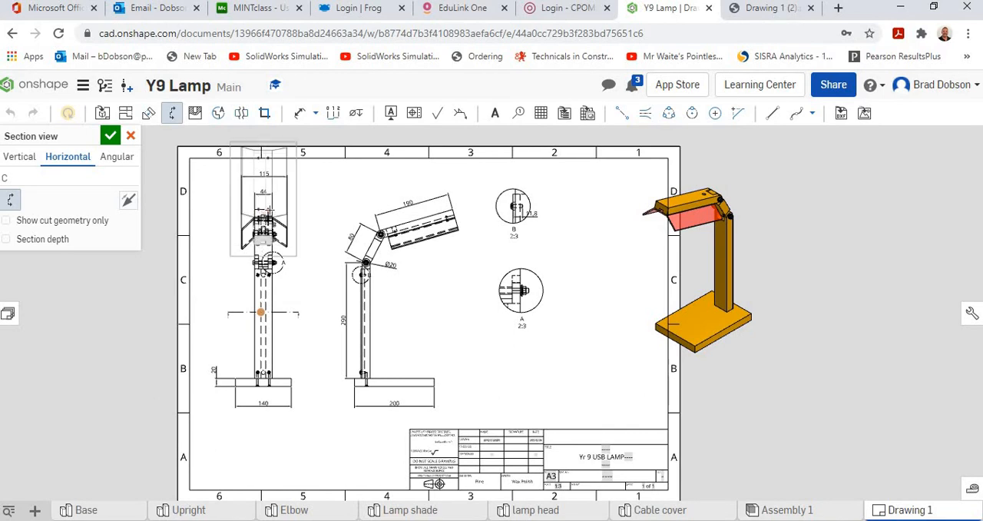
pyautogui.scroll(4, 259, 206)
pyautogui.scroll(-3, 319, 271)
pyautogui.scroll(-3, 282, 252)
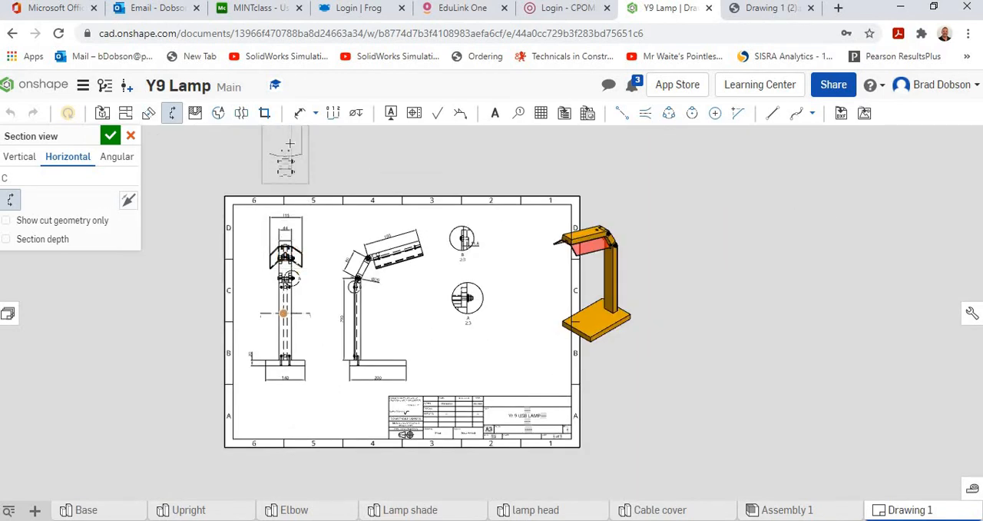
pyautogui.click(289, 144)
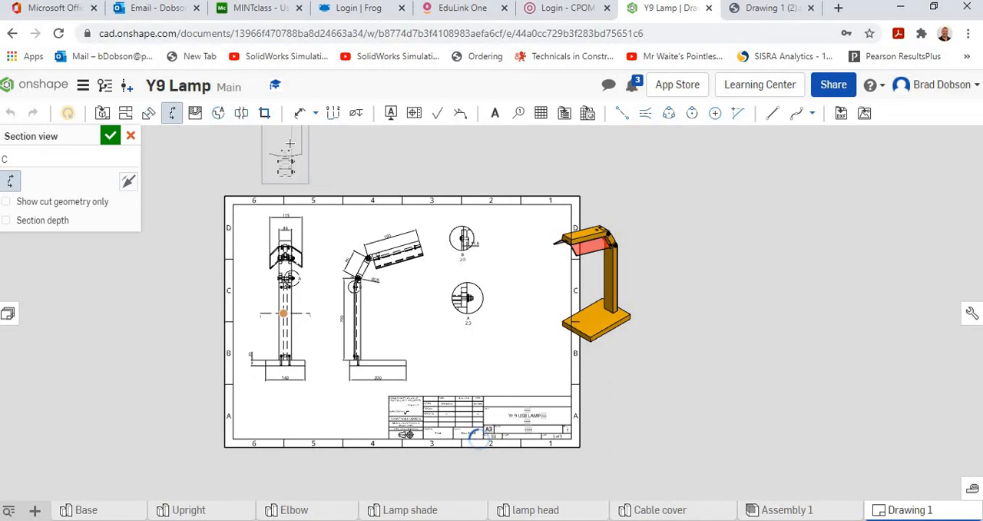
# Examine the hatched cut face of the upright and the joint fasteners in the section view above the sheet
pyautogui.moveTo(332, 192); pyautogui.dragTo(450, 350, button='middle')
pyautogui.scroll(5, 450, 326)
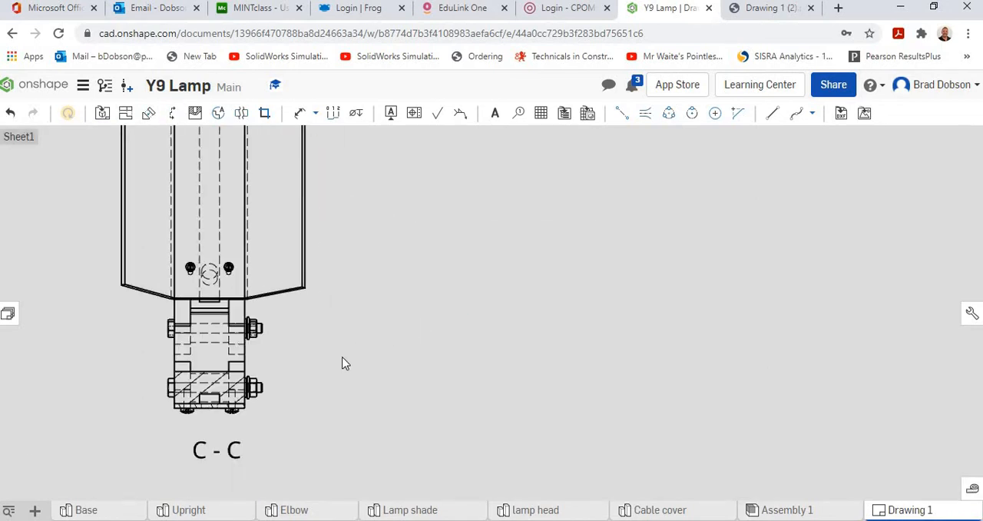
pyautogui.scroll(3, 345, 364)
pyautogui.moveTo(373, 383)
pyautogui.mouseDown(button='middle')
pyautogui.moveTo(520, 358)
pyautogui.moveTo(569, 364)
pyautogui.mouseUp(button='middle')
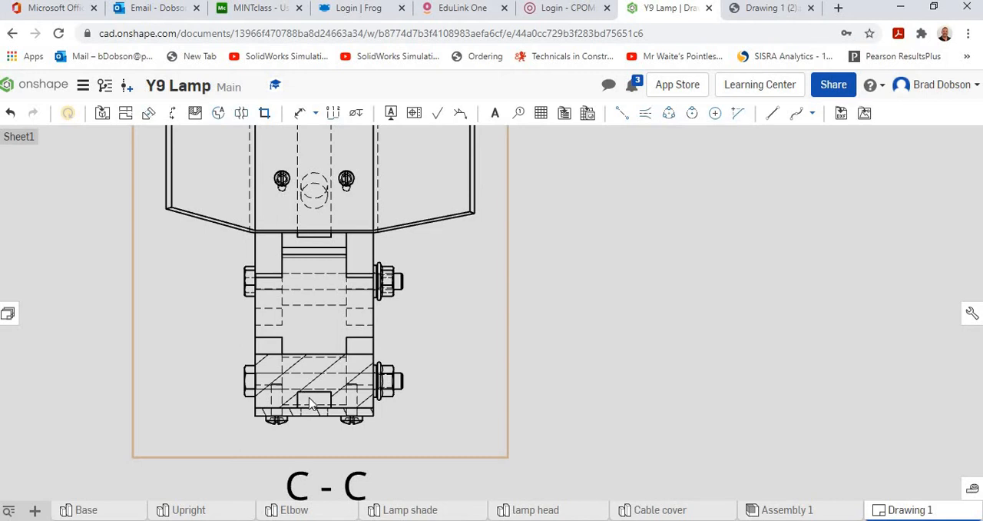
pyautogui.scroll(-5, 315, 407)
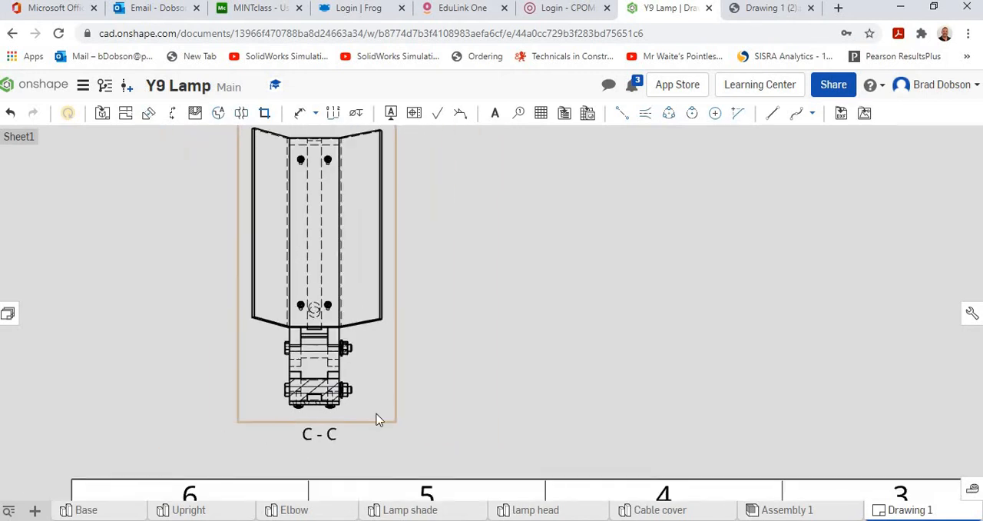
pyautogui.scroll(-1, 471, 362)
pyautogui.moveTo(437, 322); pyautogui.dragTo(347, 191, button='middle')
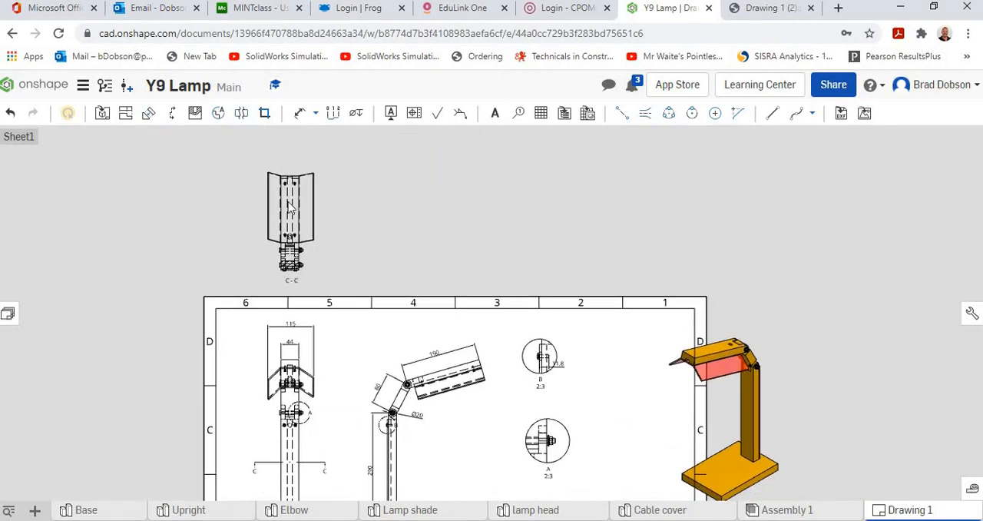
# Delete the section view above the sheet
pyautogui.moveTo(314, 264); pyautogui.dragTo(308, 246)
pyautogui.click(311, 261)
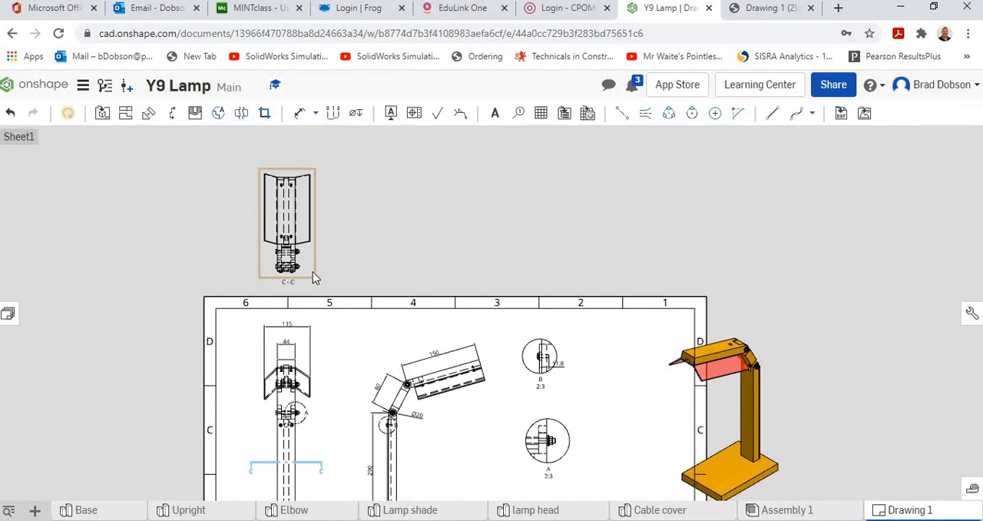
pyautogui.click(314, 270)
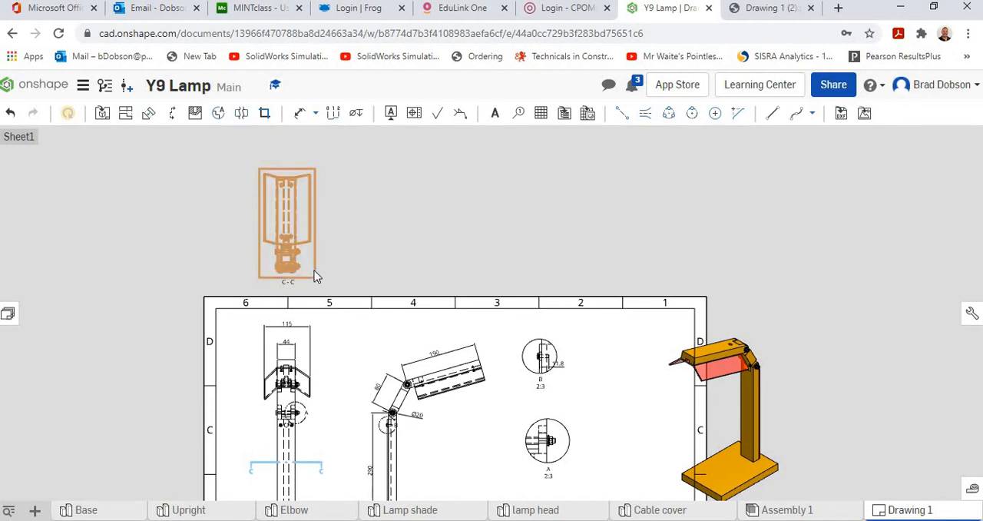
pyautogui.press('Delete')
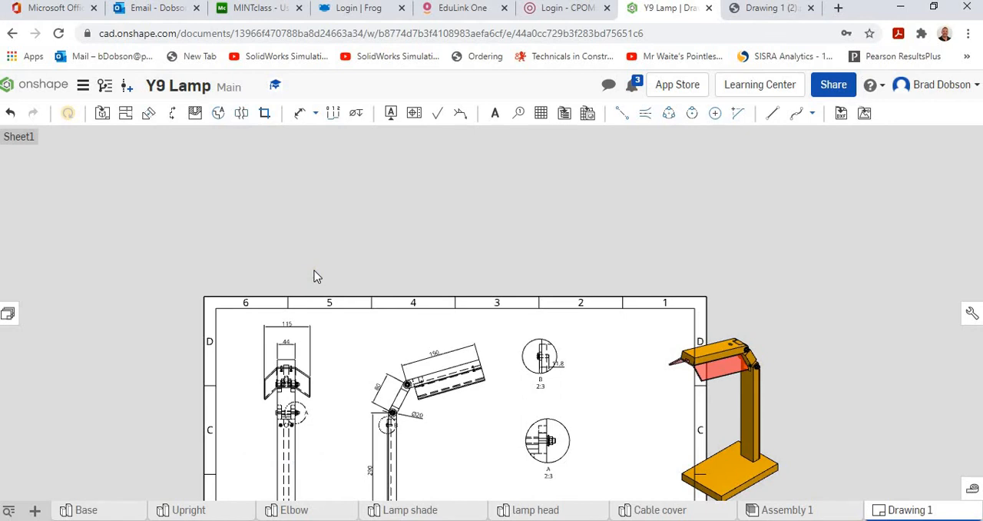
# Move the isometric lamp view inside the sheet border and stack detail views B and A between the side and isometric views
pyautogui.scroll(-2, 377, 287)
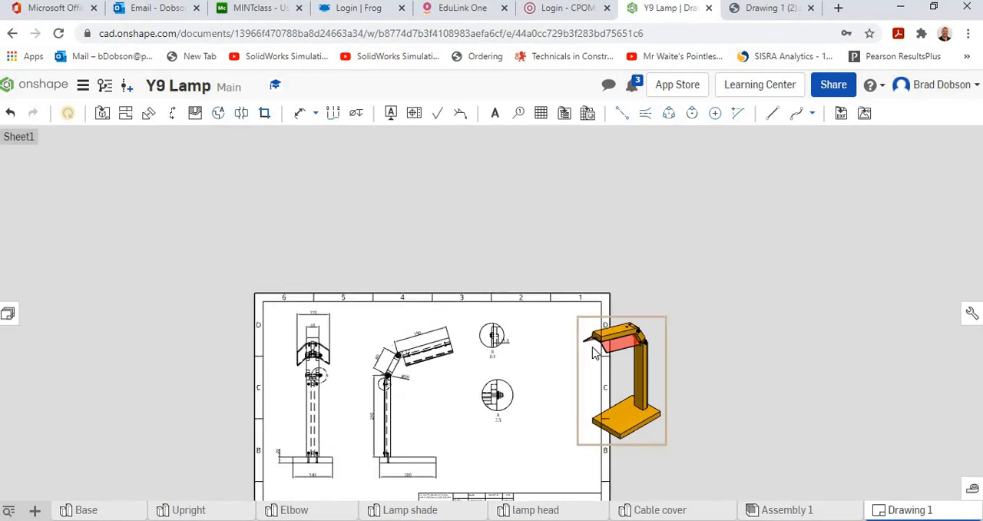
pyautogui.moveTo(558, 372); pyautogui.dragTo(510, 368)
pyautogui.moveTo(469, 422); pyautogui.dragTo(440, 439)
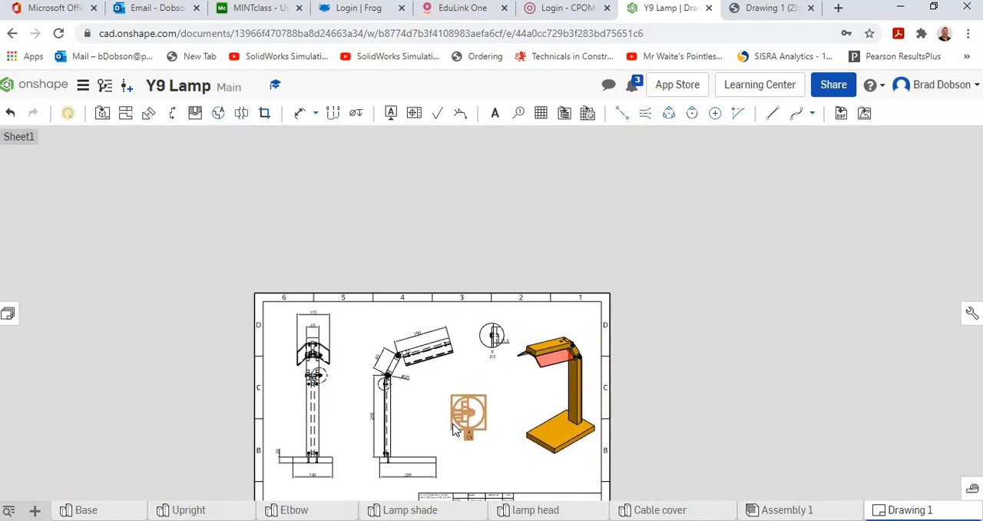
pyautogui.moveTo(479, 355); pyautogui.dragTo(474, 376)
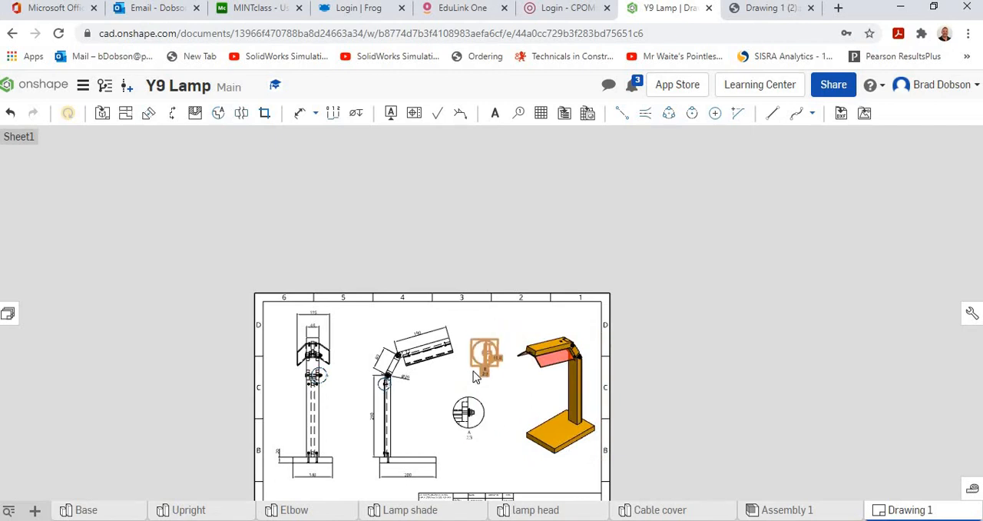
pyautogui.moveTo(470, 418); pyautogui.dragTo(503, 465)
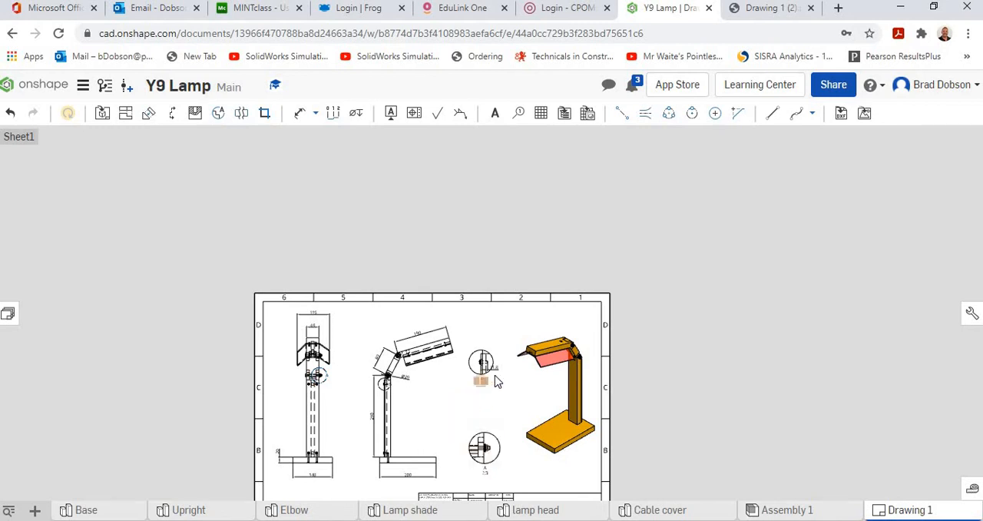
pyautogui.moveTo(495, 372); pyautogui.dragTo(504, 394)
pyautogui.scroll(3, 523, 359)
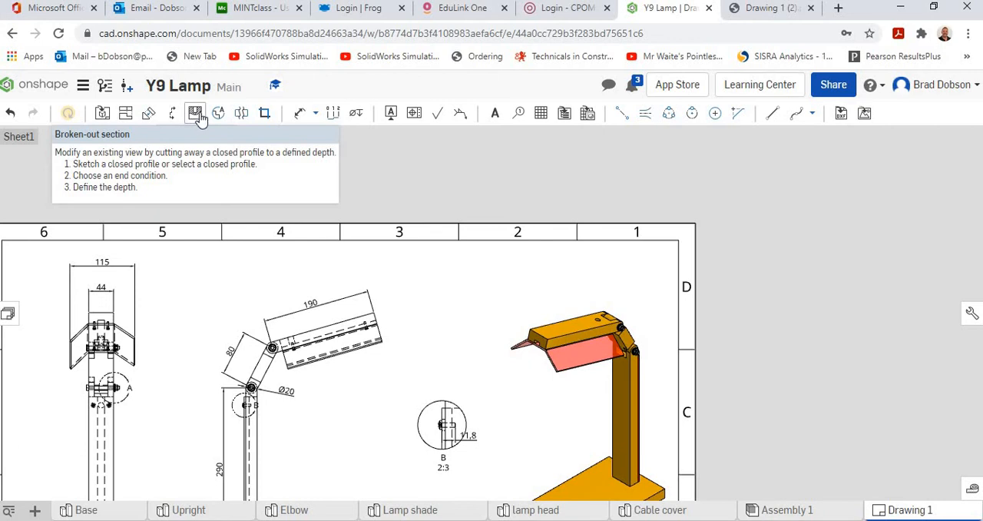
pyautogui.click(197, 115)
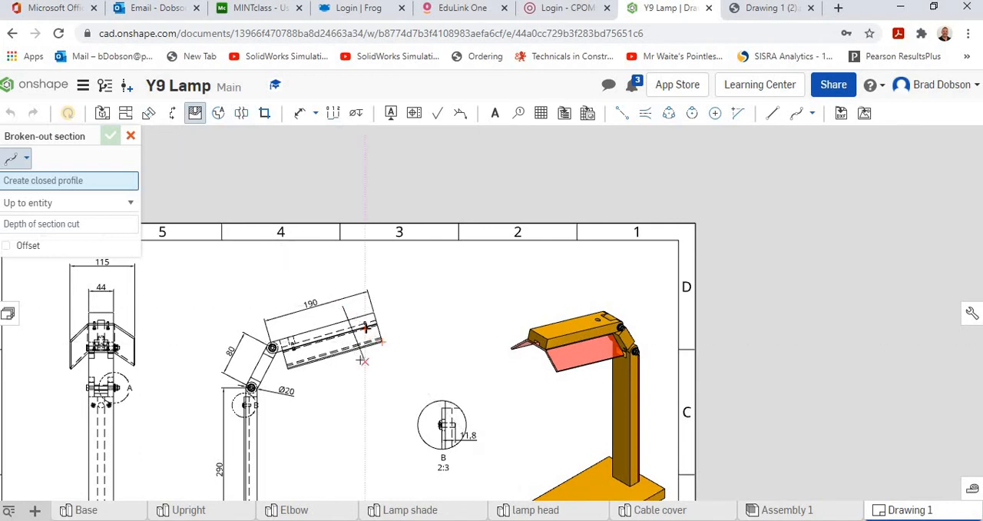
pyautogui.click(397, 344)
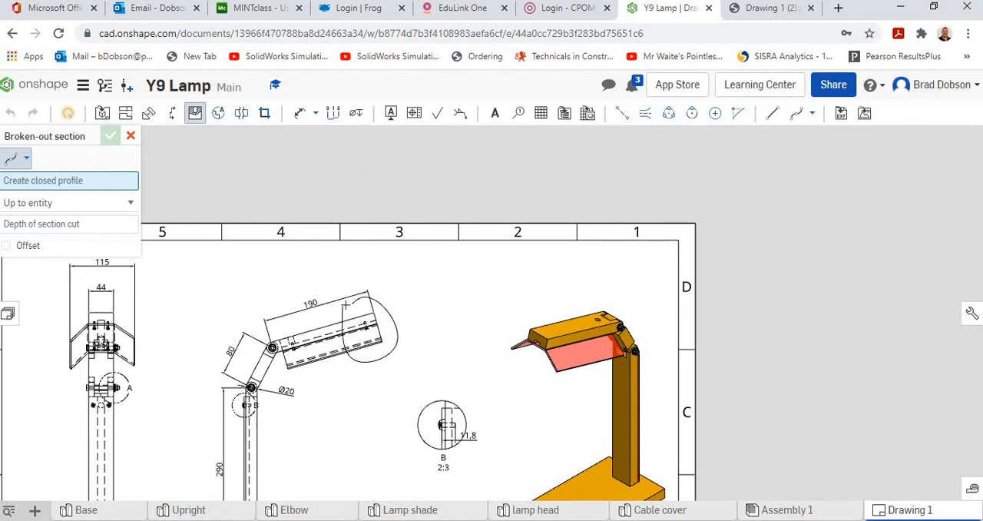
pyautogui.click(357, 308)
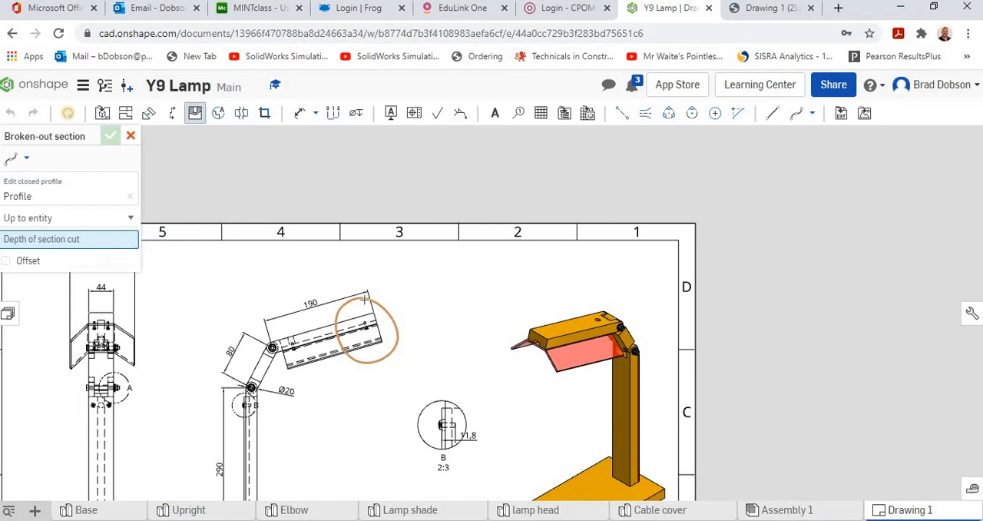
pyautogui.click(131, 136)
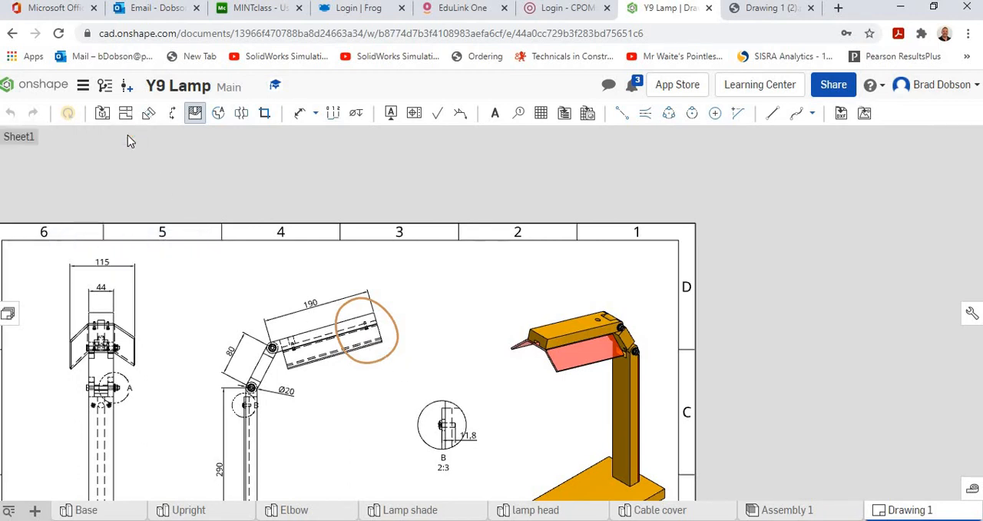
# Attach a circular callout to the lamp head in the side view, placing its balloon beyond the head's free end
pyautogui.scroll(-3, 415, 313)
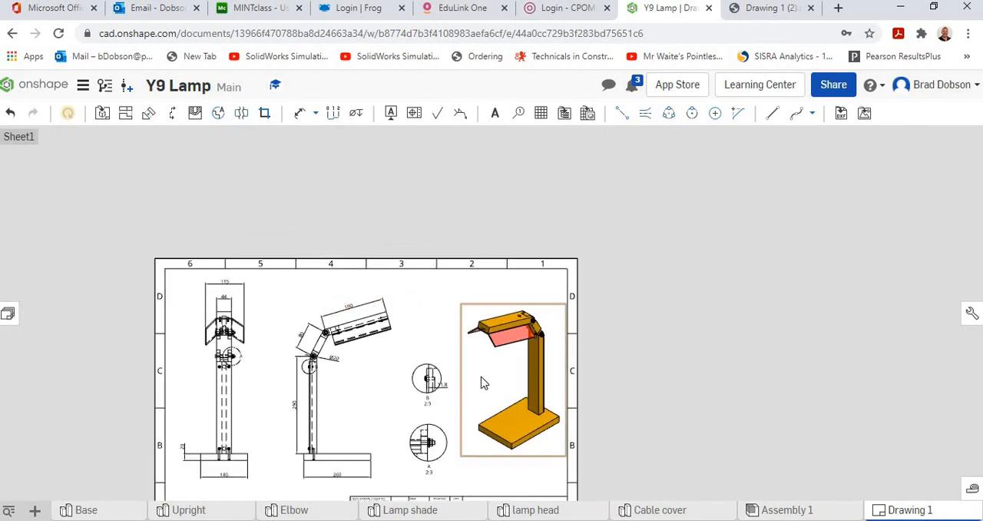
pyautogui.scroll(4, 430, 358)
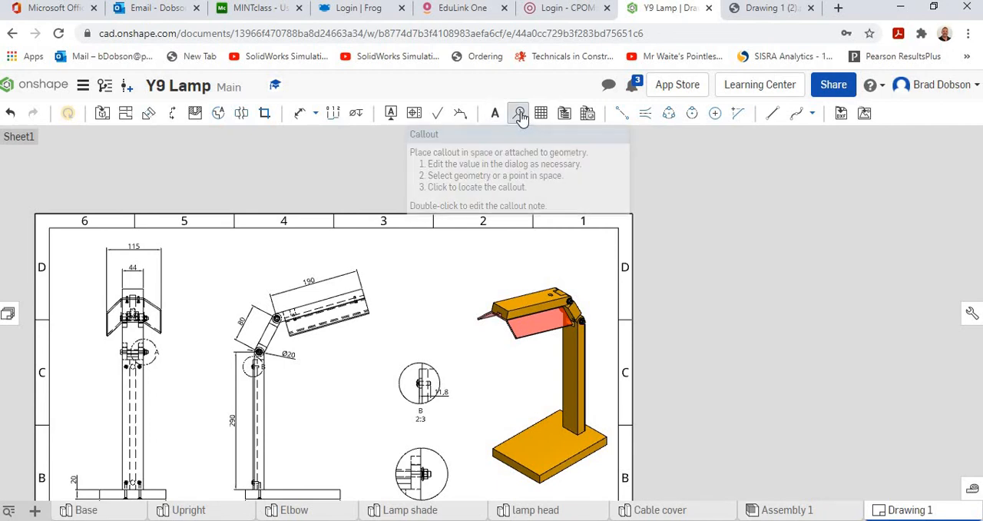
pyautogui.click(519, 115)
pyautogui.scroll(-1, 357, 301)
pyautogui.scroll(3, 357, 301)
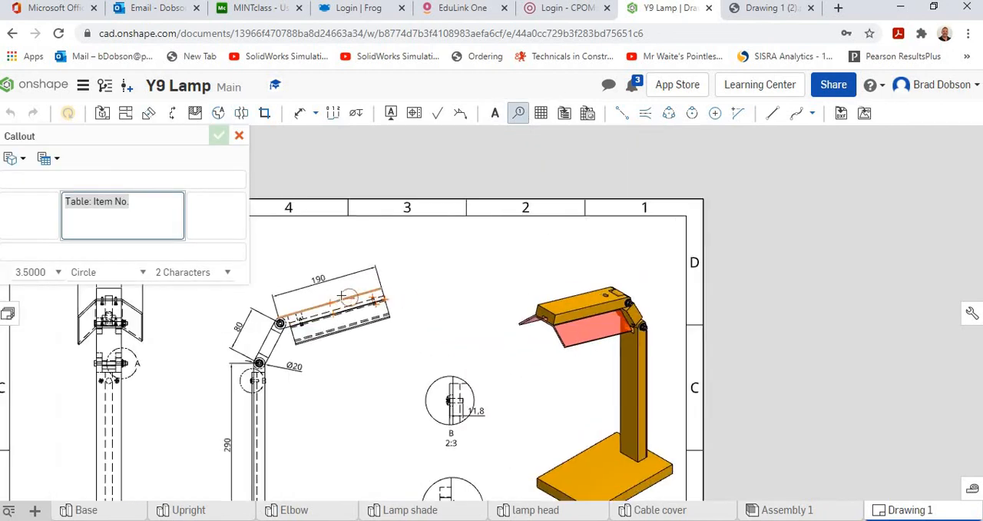
pyautogui.click(389, 298)
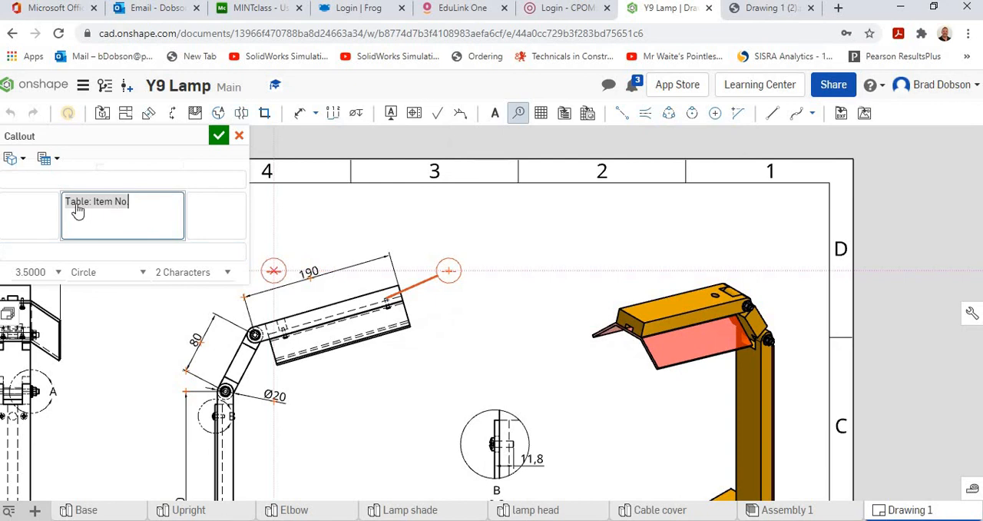
# Attach a second circular callout to the elbow in the side view, with its balloon beside the joint, and finish placing callouts
pyautogui.scroll(-3, 294, 297)
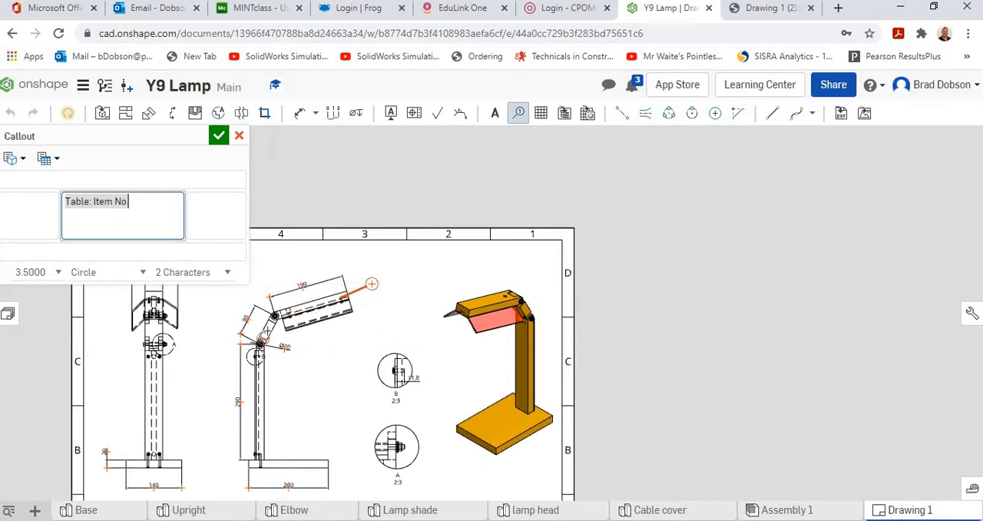
pyautogui.scroll(2, 263, 328)
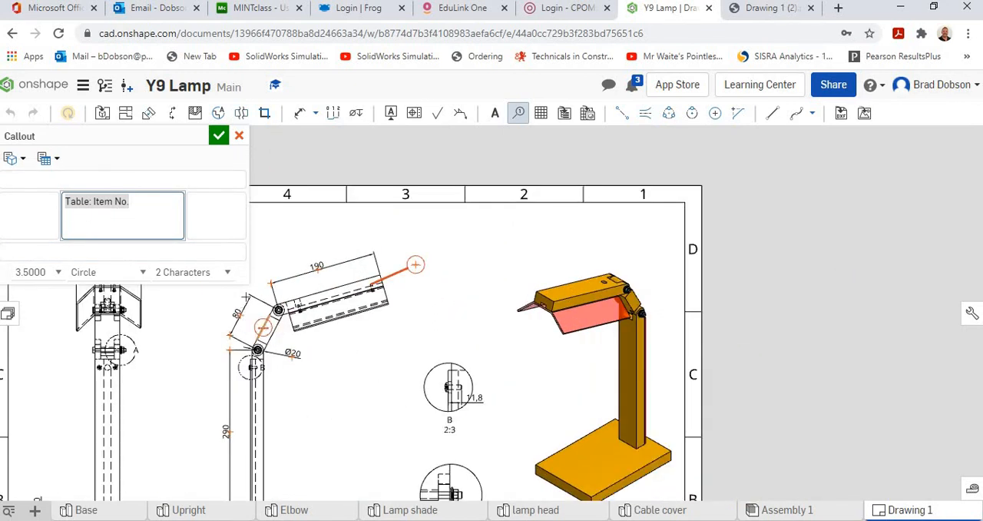
pyautogui.click(263, 326)
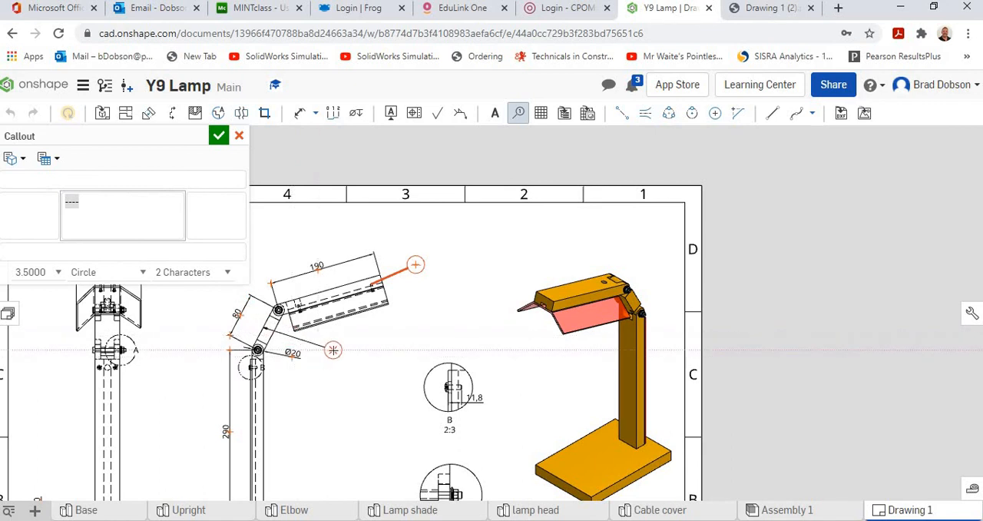
pyautogui.click(332, 351)
pyautogui.click(407, 266)
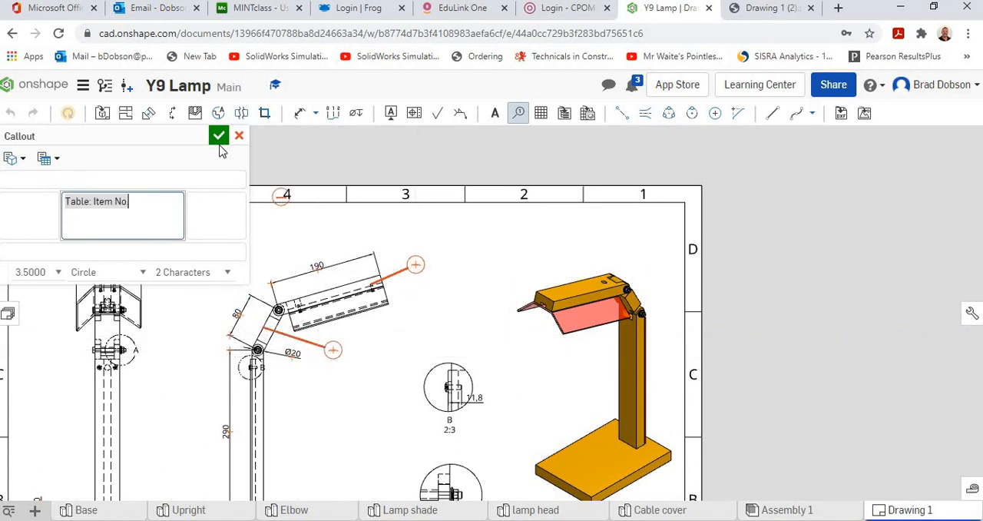
pyautogui.press('Escape')
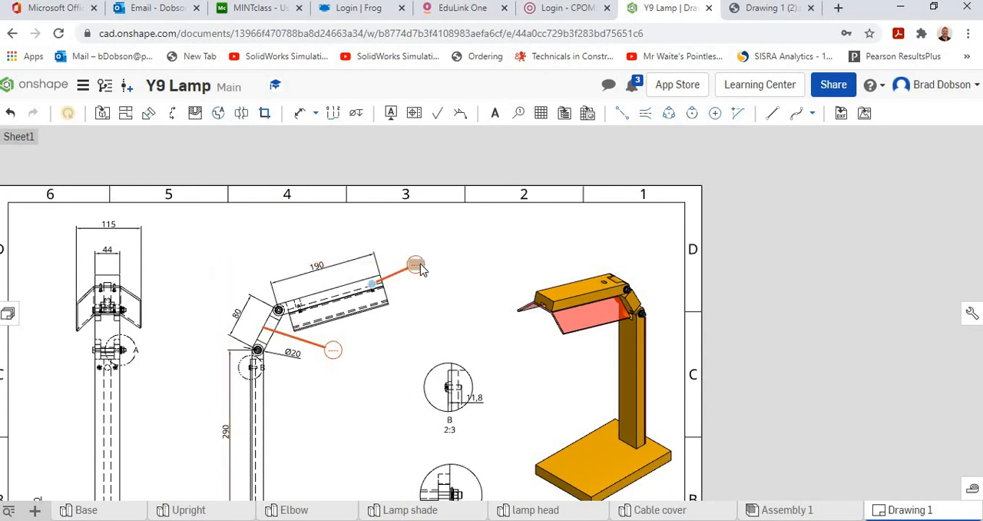
# Add 1 after the placeholder in the lamp head callout and replace the elbow callout's placeholder with 2
pyautogui.doubleClick(417, 265)
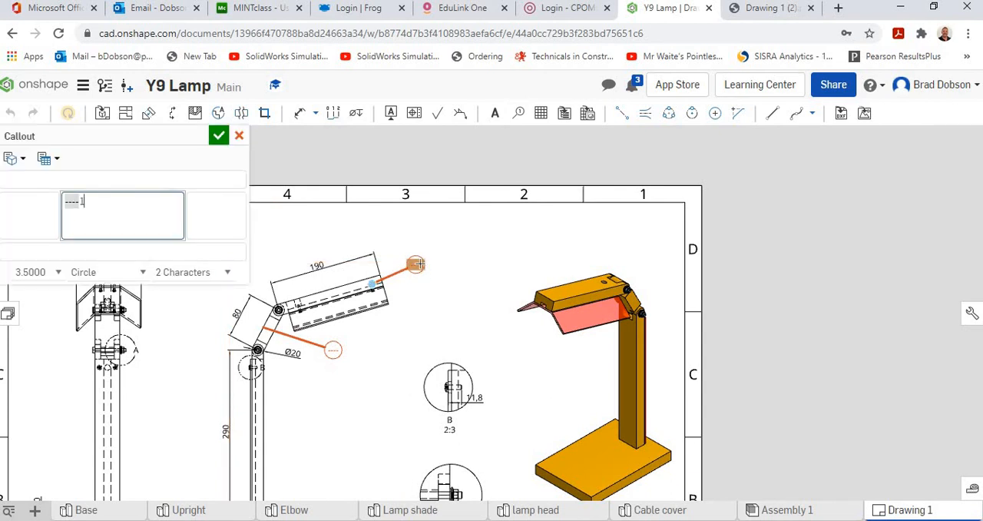
pyautogui.click(219, 135)
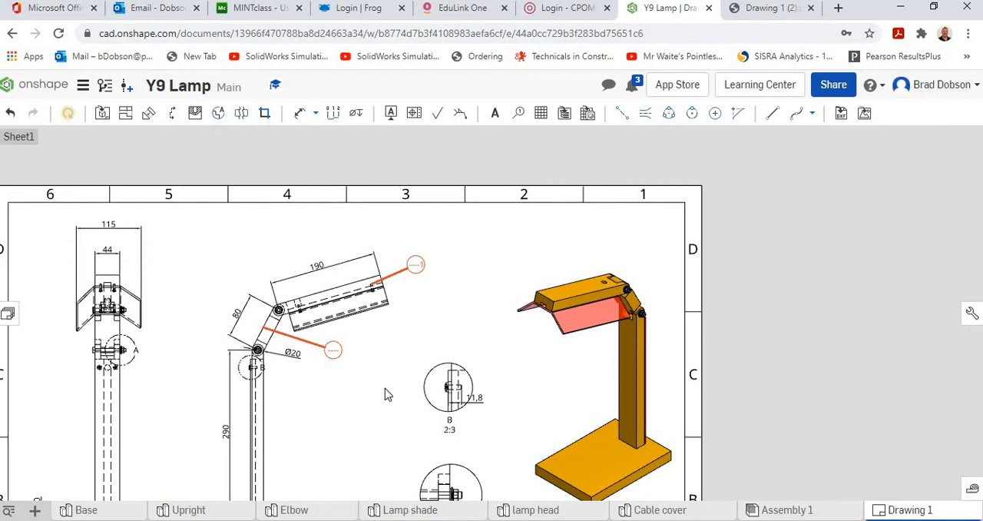
pyautogui.doubleClick(333, 351)
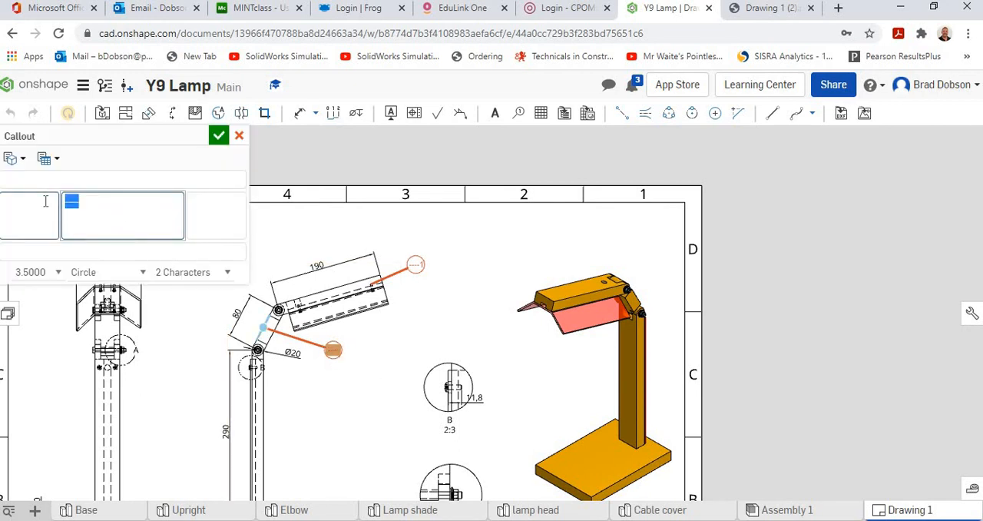
pyautogui.write('2')
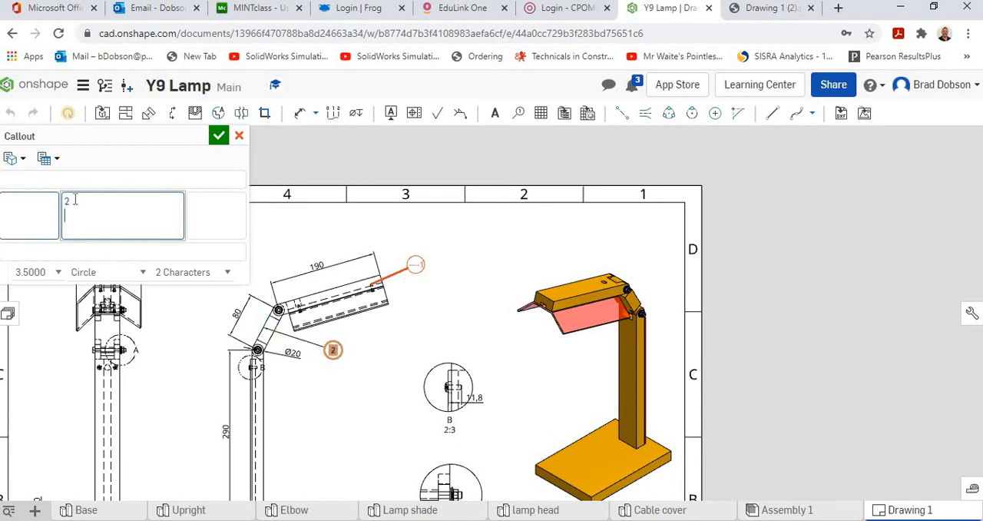
pyautogui.press('Return')
pyautogui.click(219, 135)
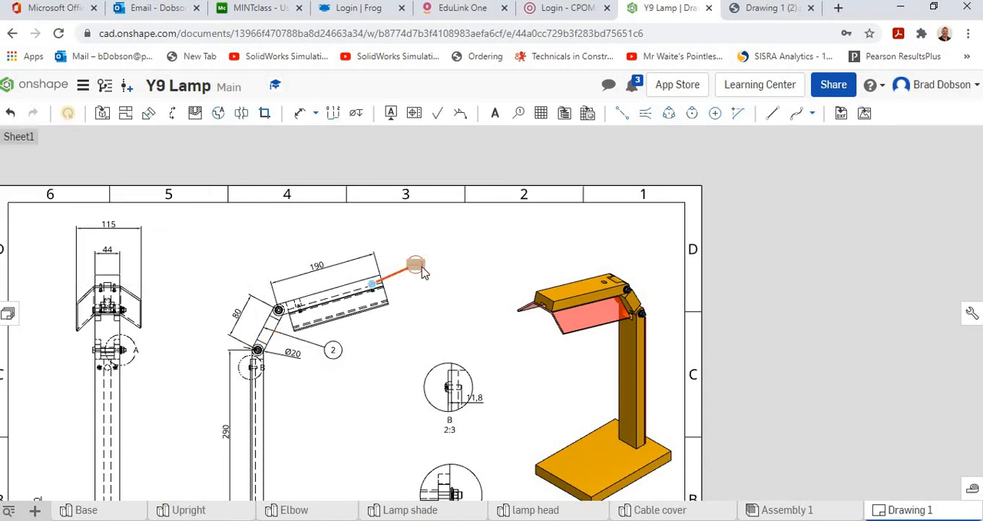
# Replace the whole text of the lamp head callout with just 1
pyautogui.doubleClick(415, 265)
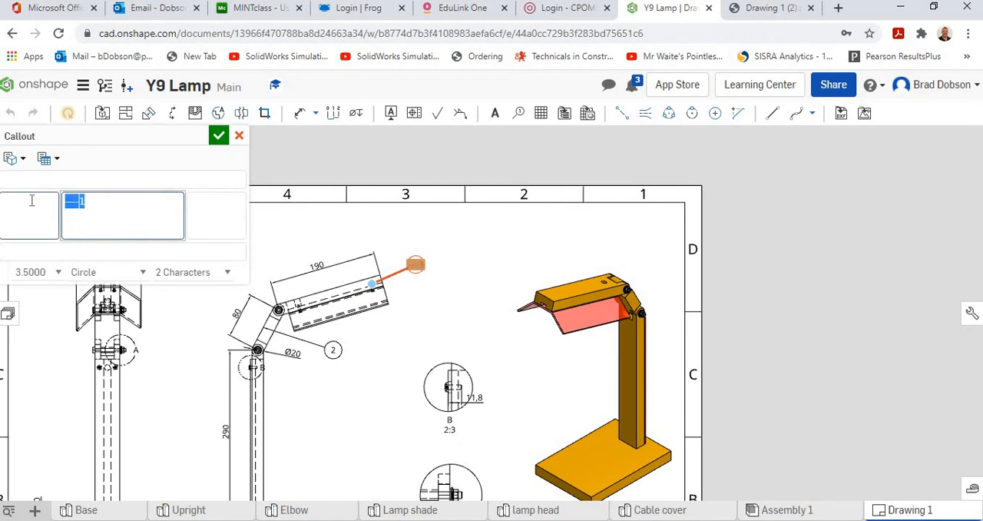
pyautogui.press('BackSpace')
pyautogui.write('1')
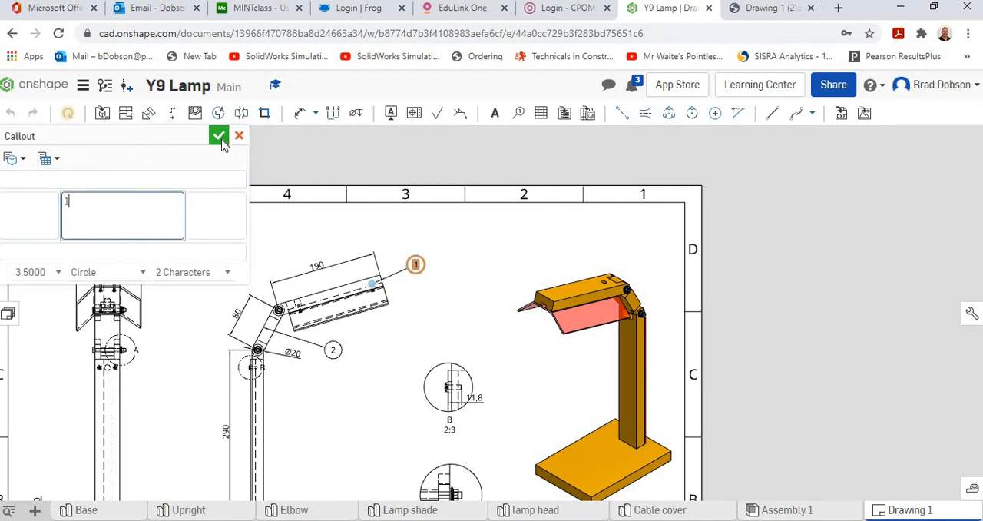
pyautogui.click(219, 136)
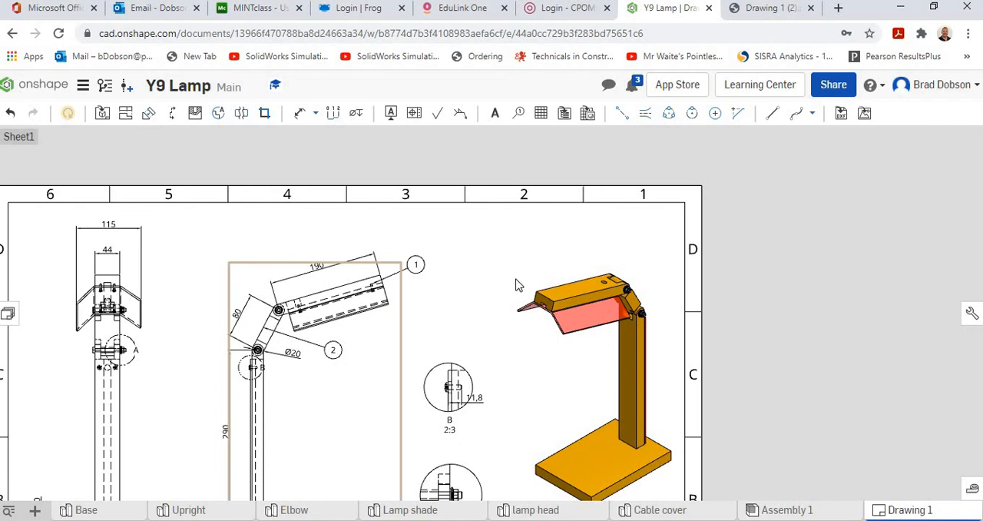
pyautogui.scroll(-3, 492, 290)
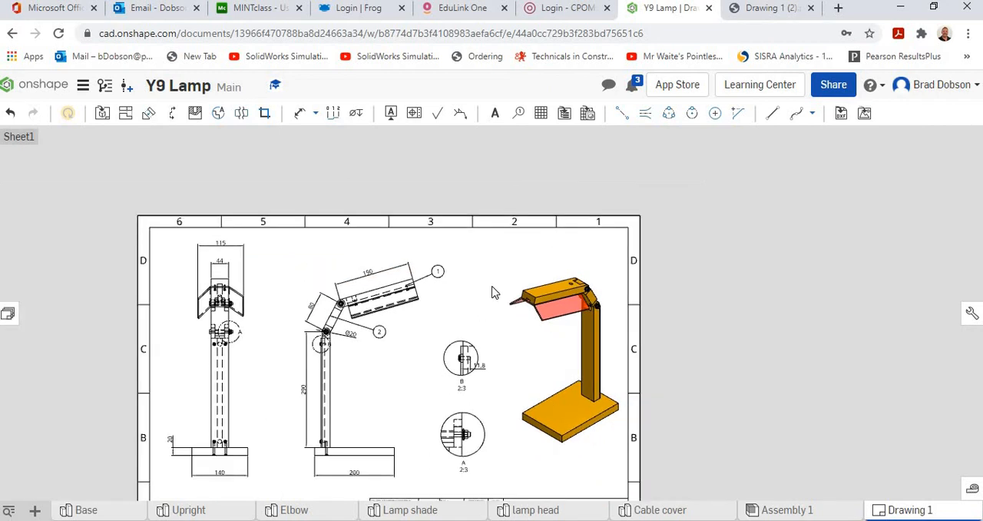
pyautogui.moveTo(492, 287)
pyautogui.mouseDown(button='middle')
pyautogui.moveTo(559, 240)
pyautogui.moveTo(558, 248)
pyautogui.mouseUp(button='middle')
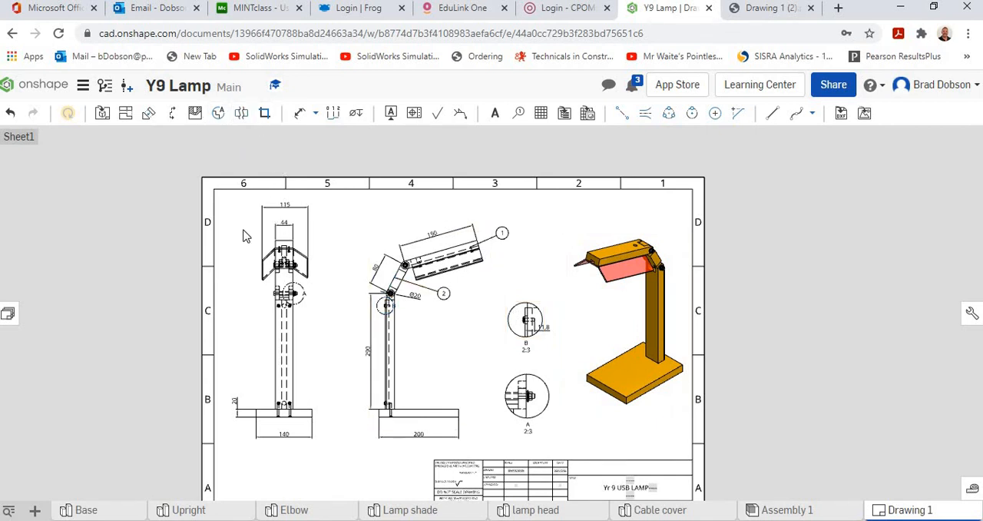
pyautogui.scroll(-1, 241, 259)
pyautogui.scroll(2, 225, 256)
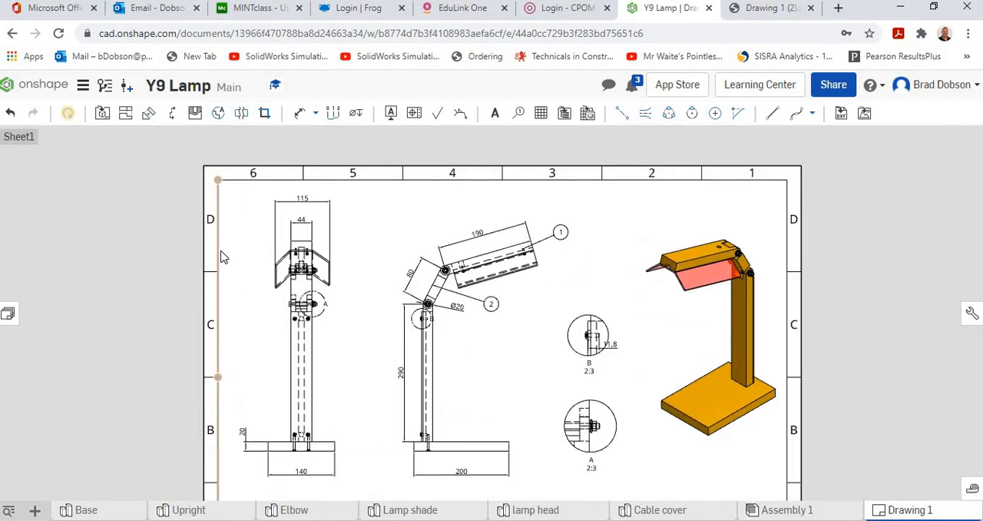